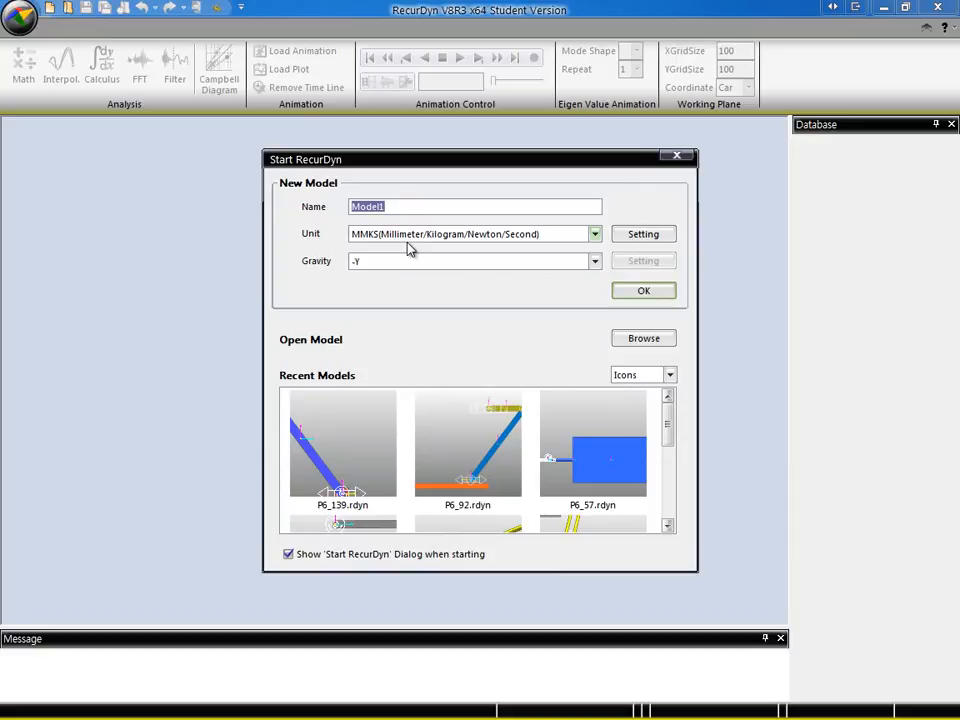
# Create a new model named P6_221 using MKS (Meter/Kilogram/Newton/Second) units
pyautogui.write('P6_221')
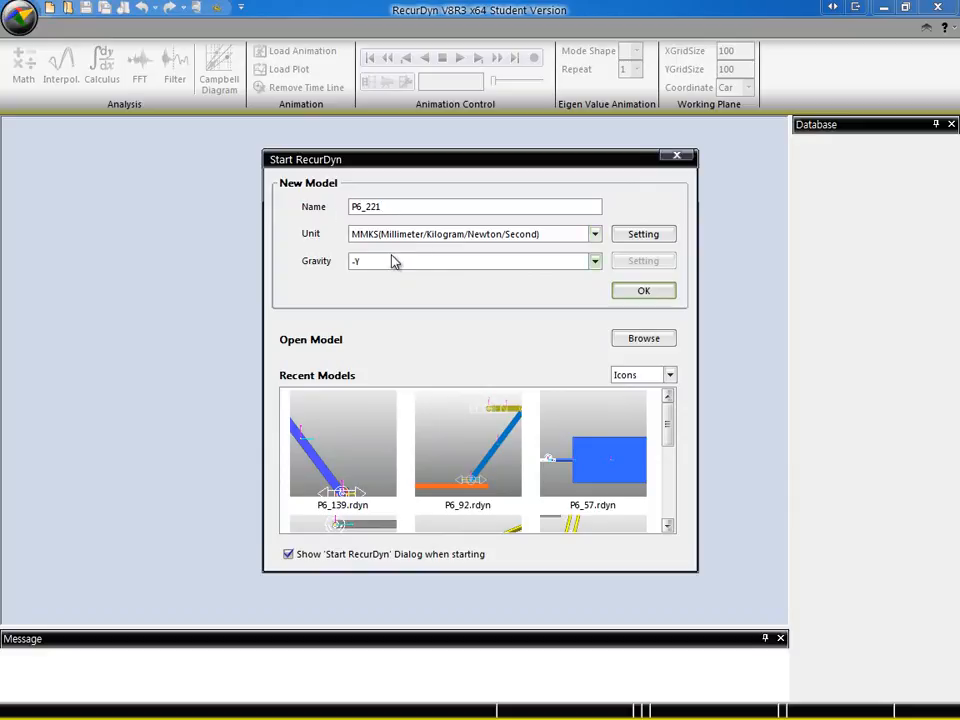
pyautogui.click(407, 240)
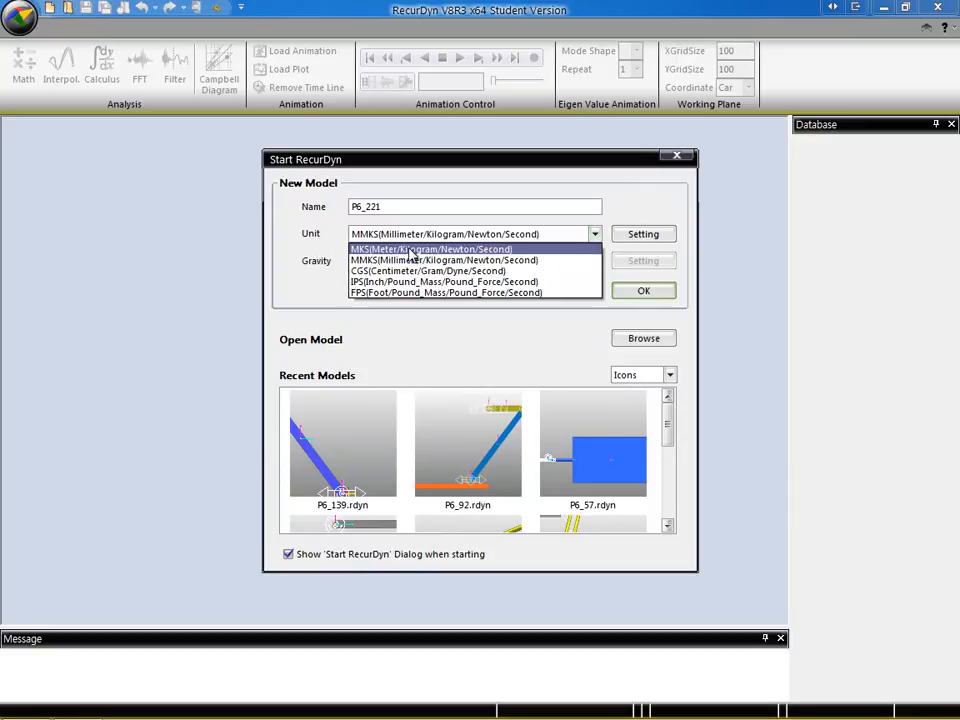
pyautogui.click(410, 252)
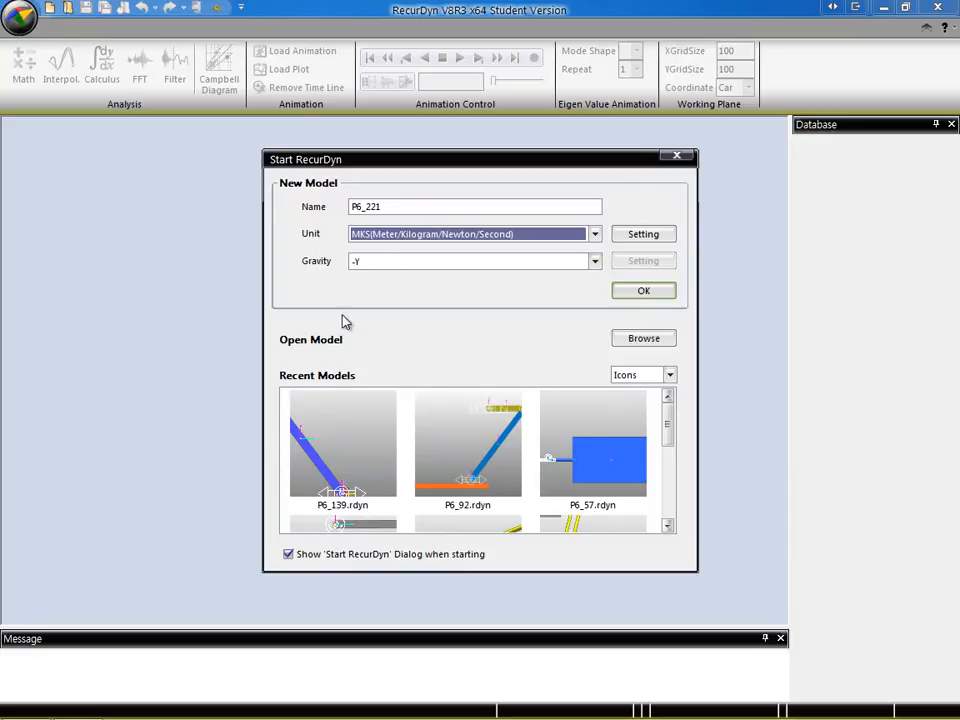
pyautogui.click(657, 294)
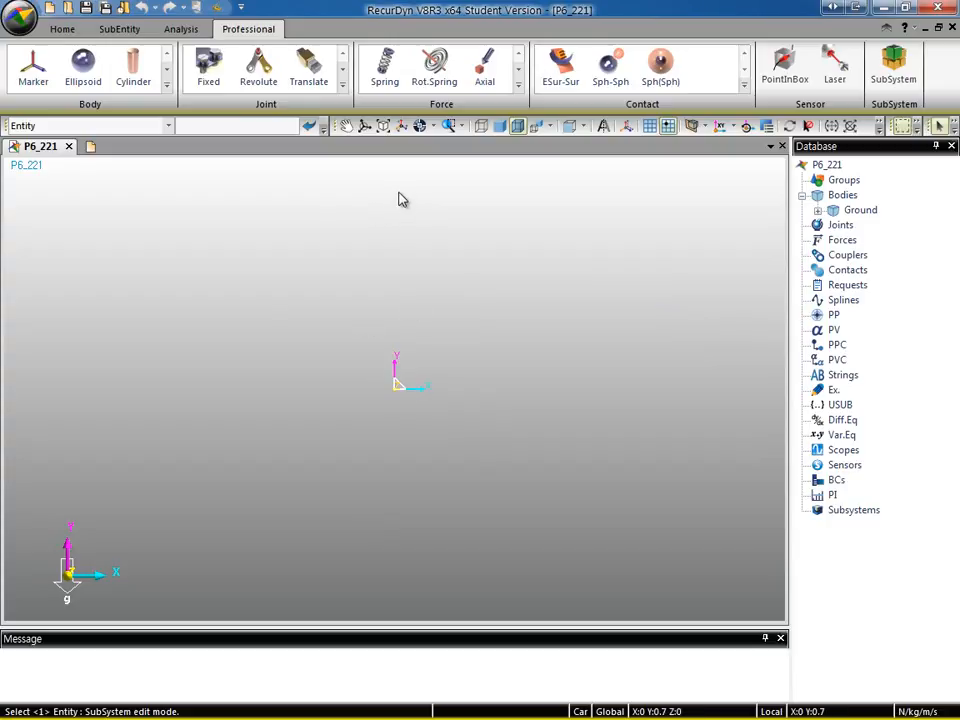
# Display the grid and apply a Cartesian working plane with 0.1 m grid width and height
pyautogui.click(649, 126)
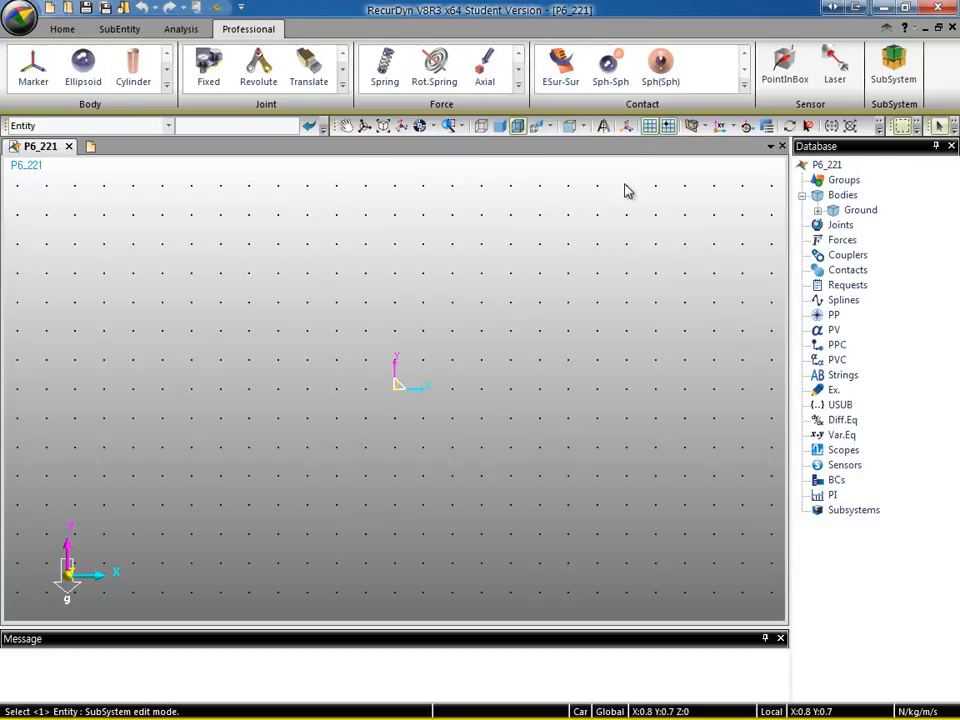
pyautogui.click(768, 127)
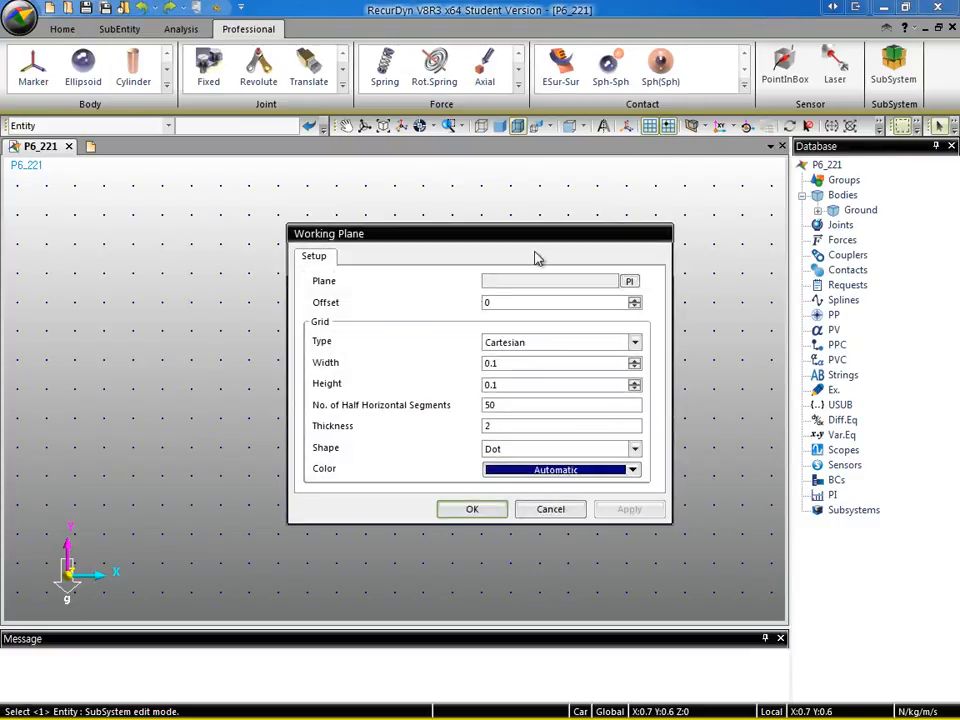
pyautogui.click(509, 364)
pyautogui.click(490, 503)
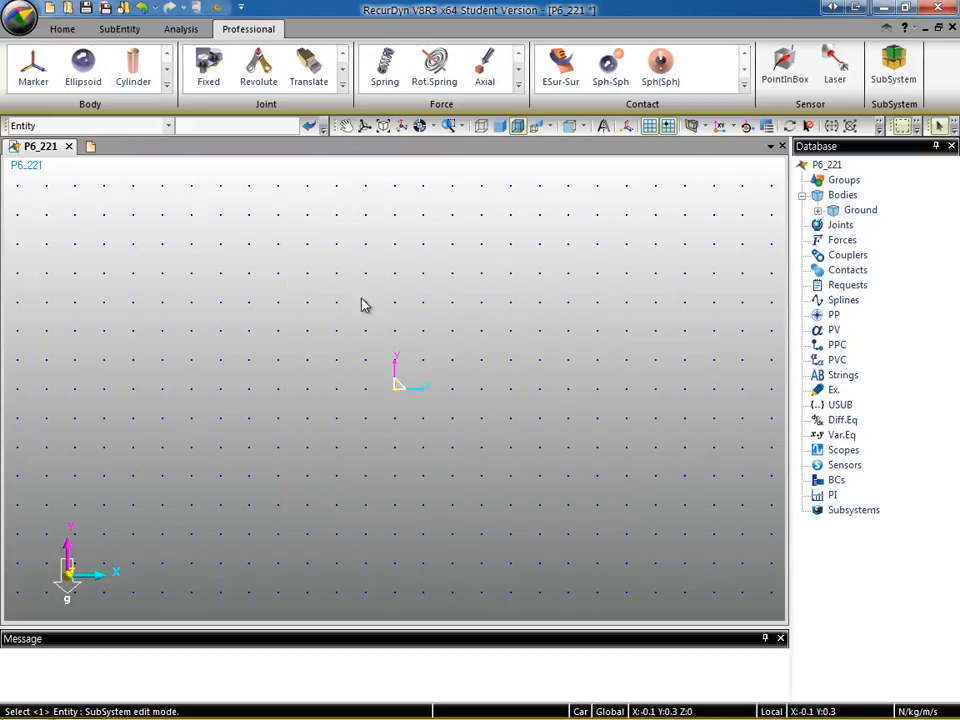
# Add a marker to the ground body at (0, 0.6, 0) and return to the model level
pyautogui.click(166, 85)
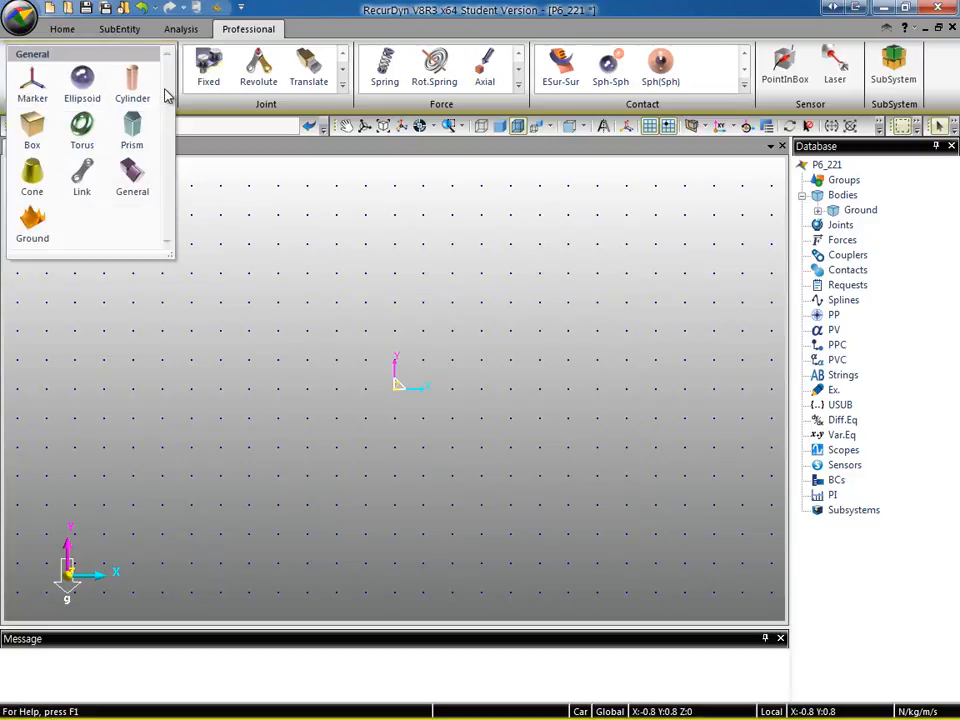
pyautogui.click(38, 226)
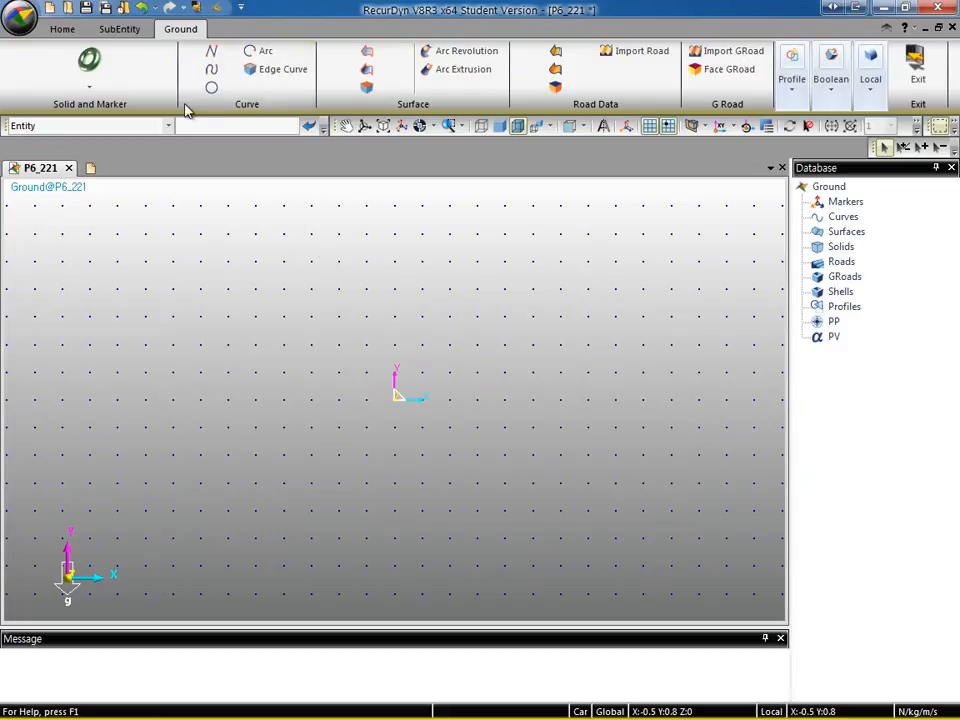
pyautogui.click(93, 93)
pyautogui.click(35, 132)
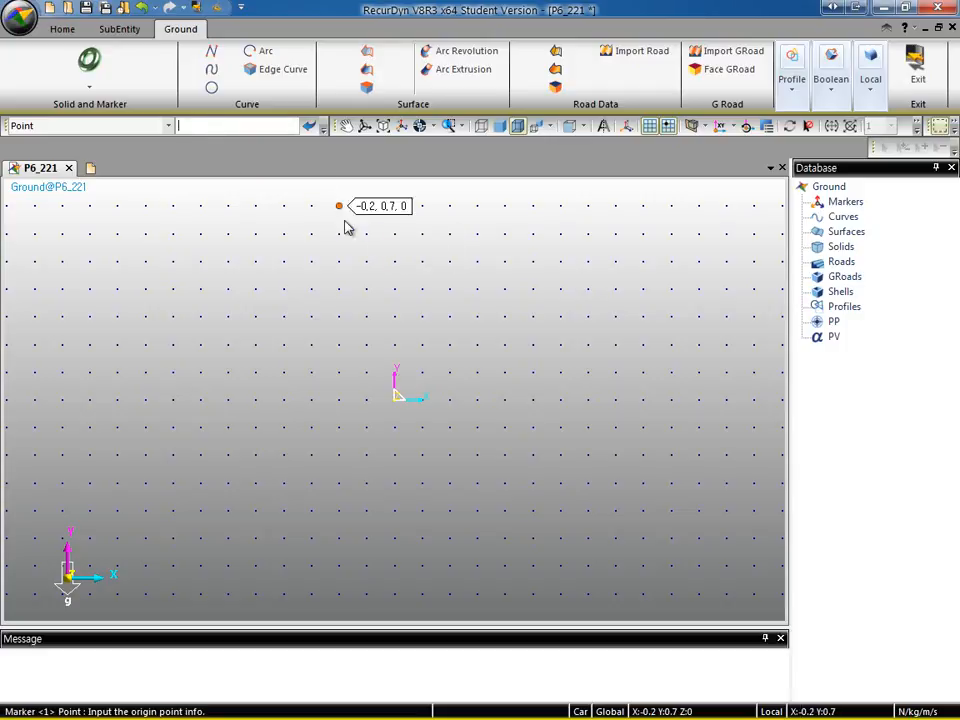
pyautogui.click(395, 234)
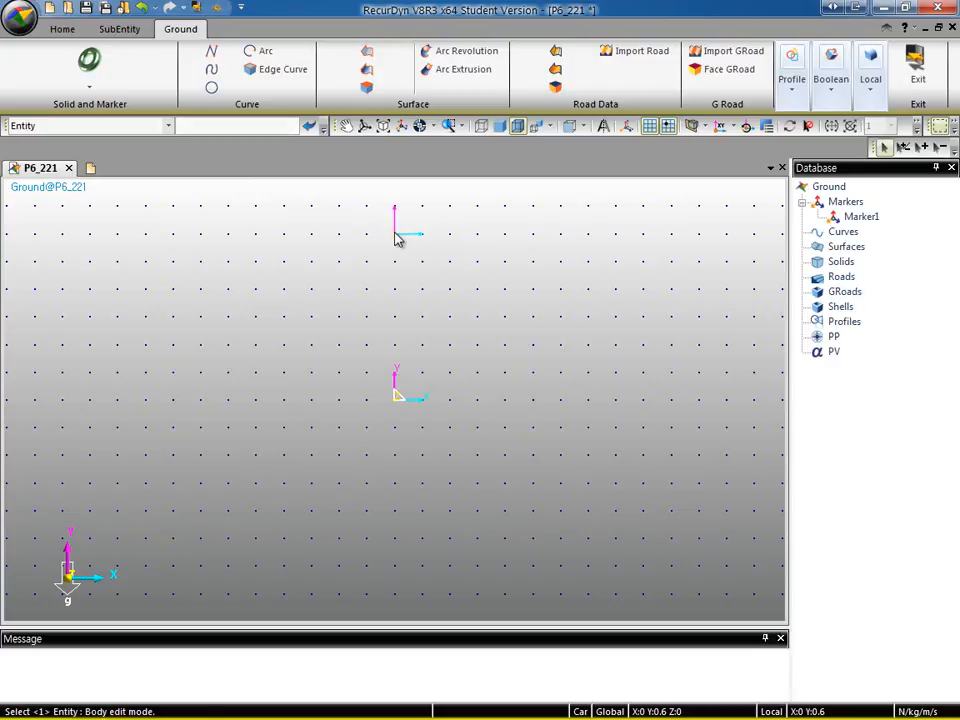
pyautogui.click(914, 70)
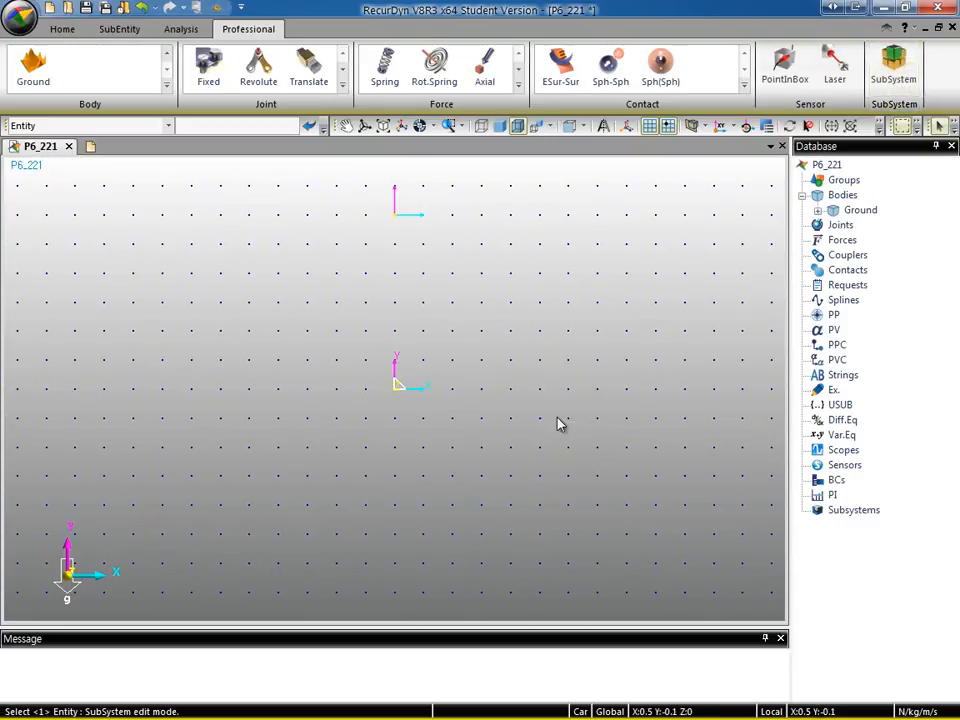
# Hide the grid and create a cylinder body from (0, 0, 0) to (0.8, 0, 0) with a radius of 0.01 m
pyautogui.click(650, 127)
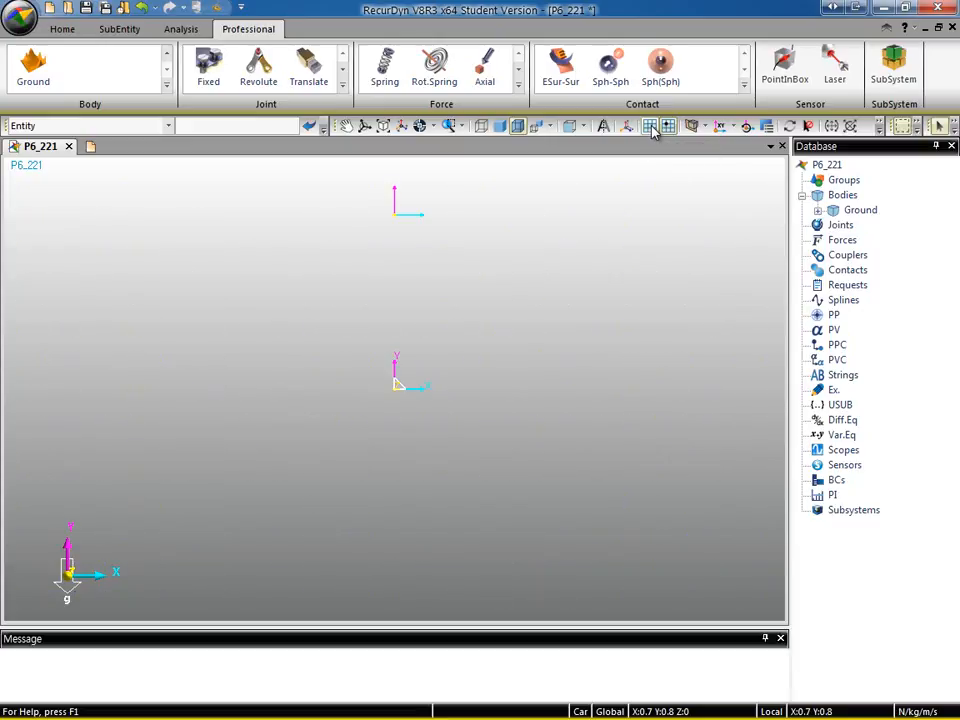
pyautogui.click(167, 85)
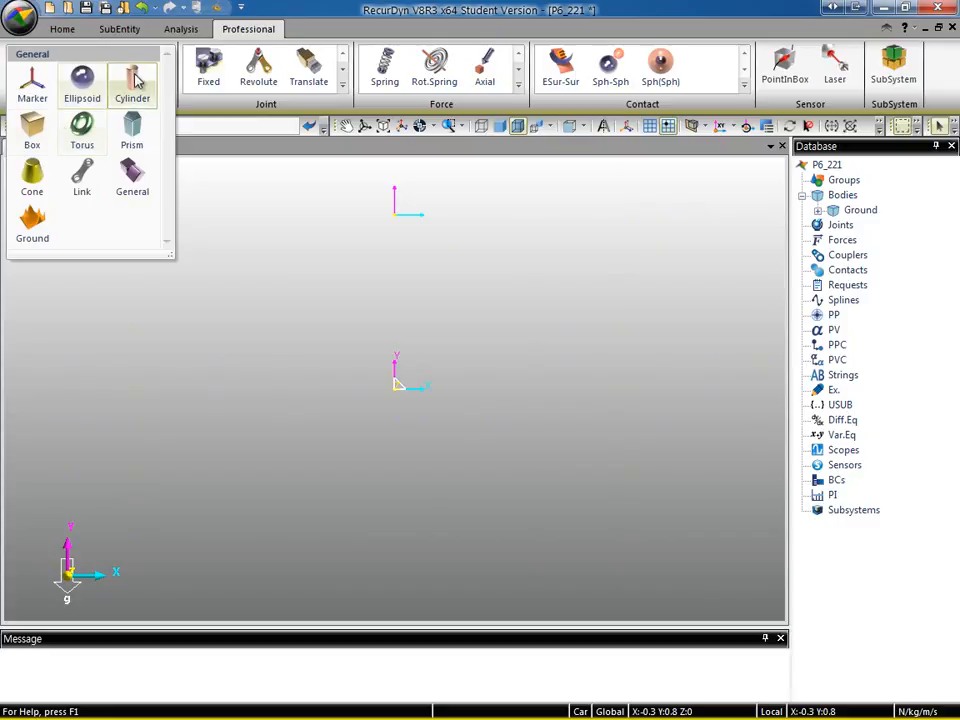
pyautogui.click(138, 79)
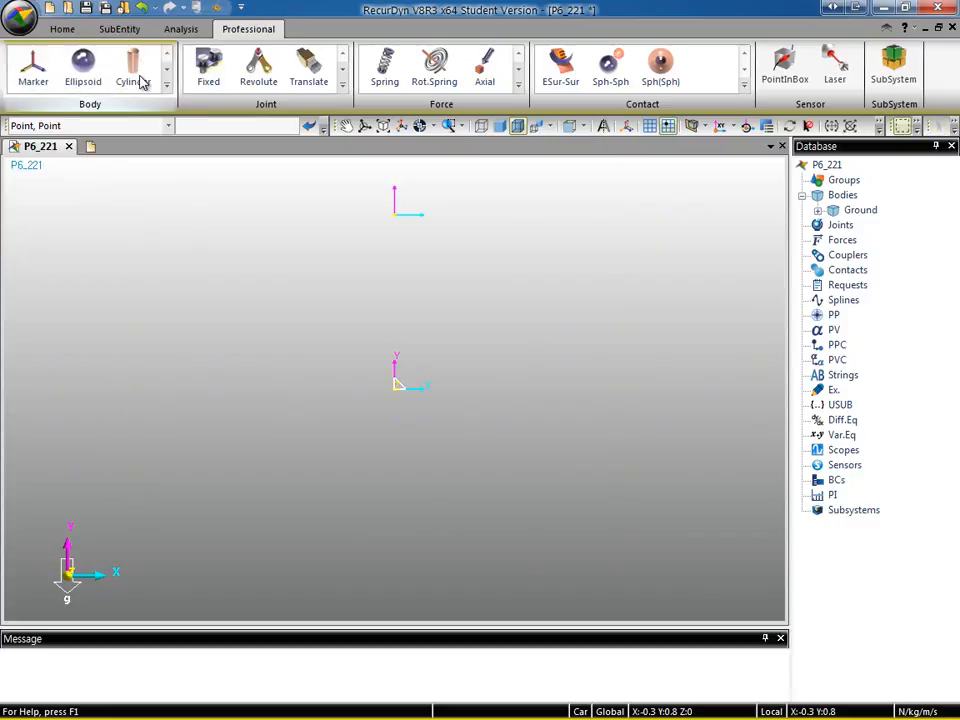
pyautogui.click(168, 125)
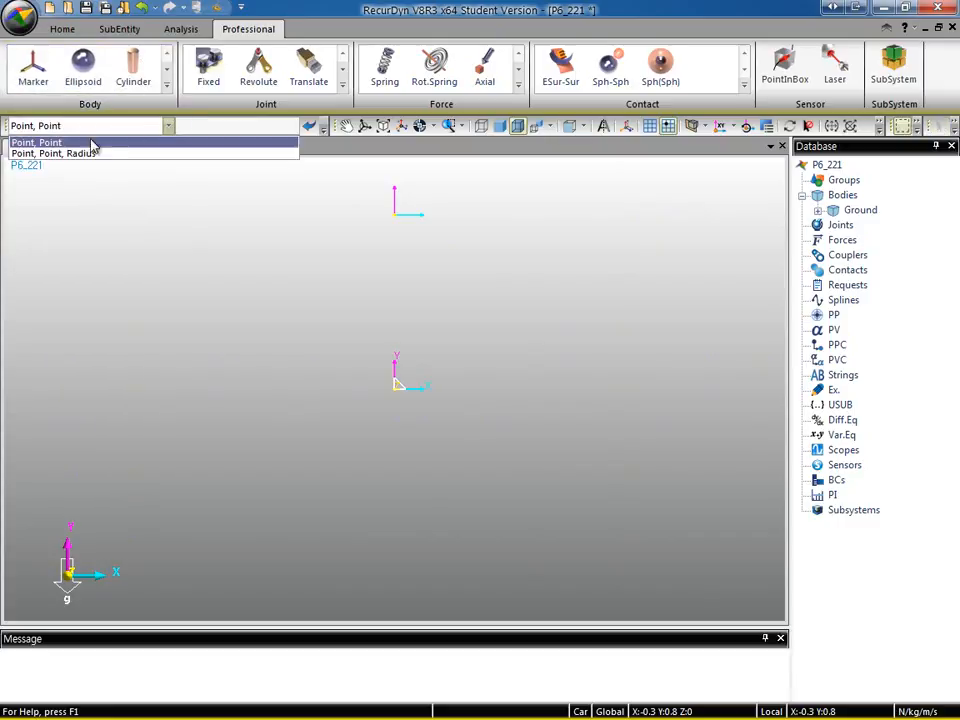
pyautogui.click(124, 156)
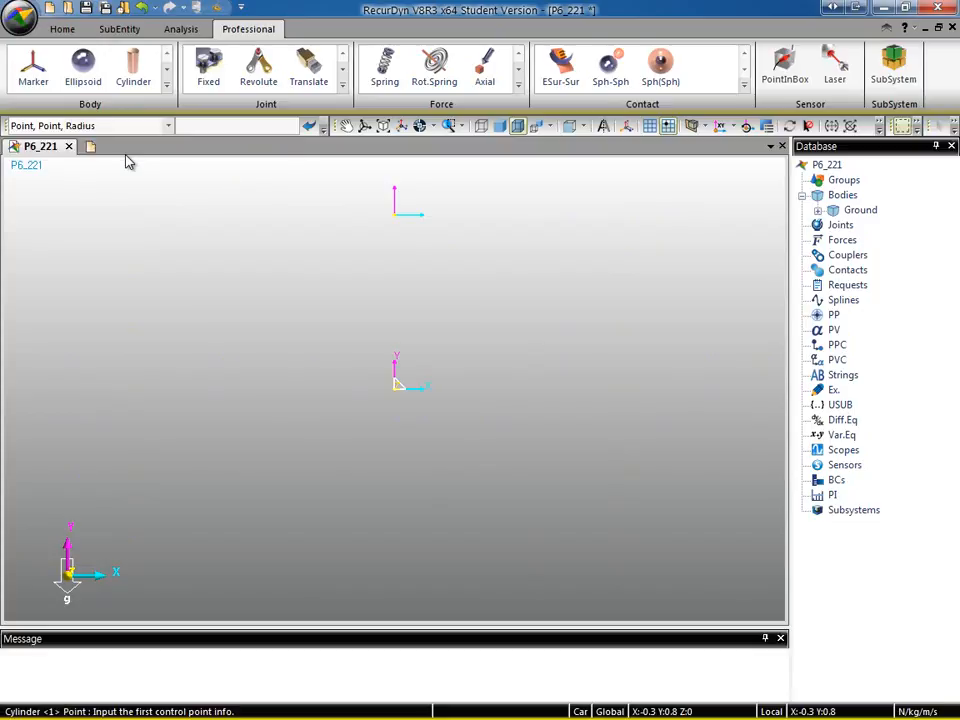
pyautogui.click(394, 390)
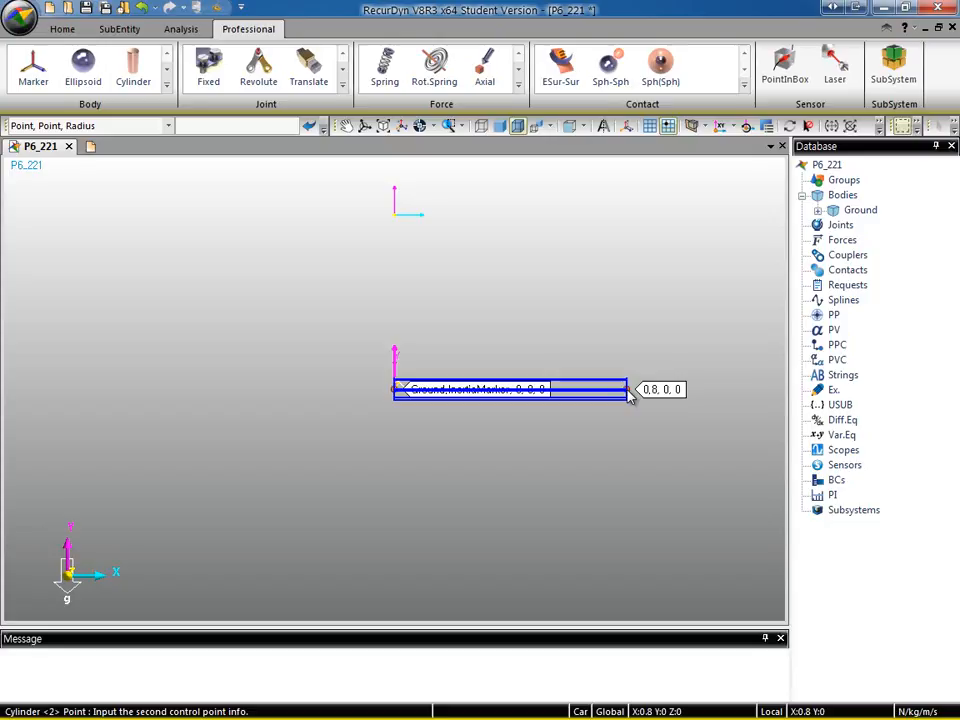
pyautogui.click(629, 396)
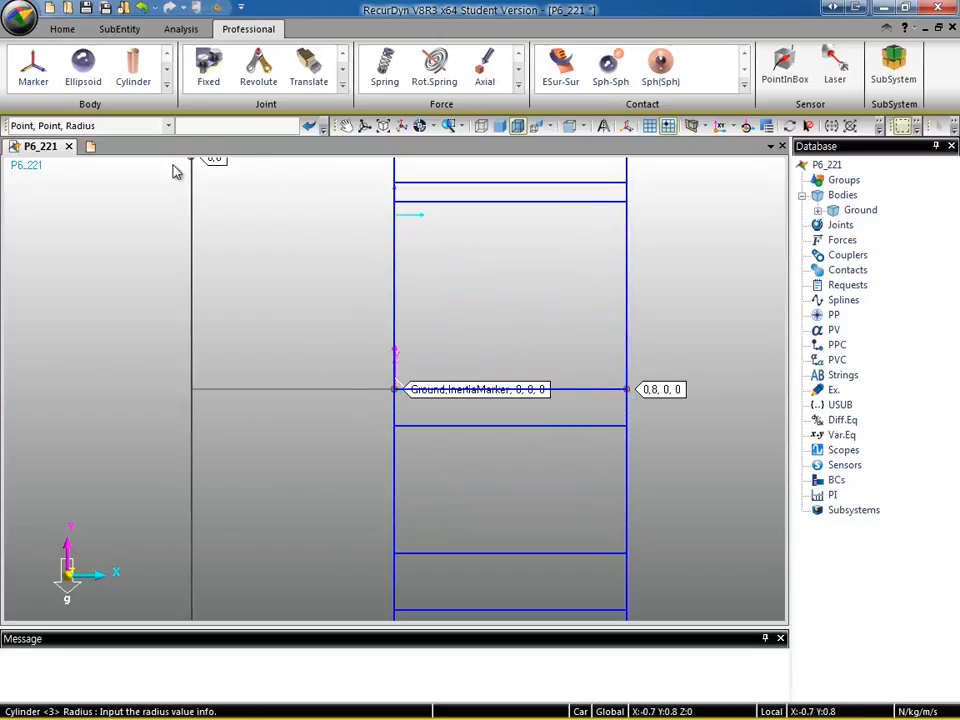
pyautogui.click(208, 127)
pyautogui.write('0.01')
pyautogui.press('Return')
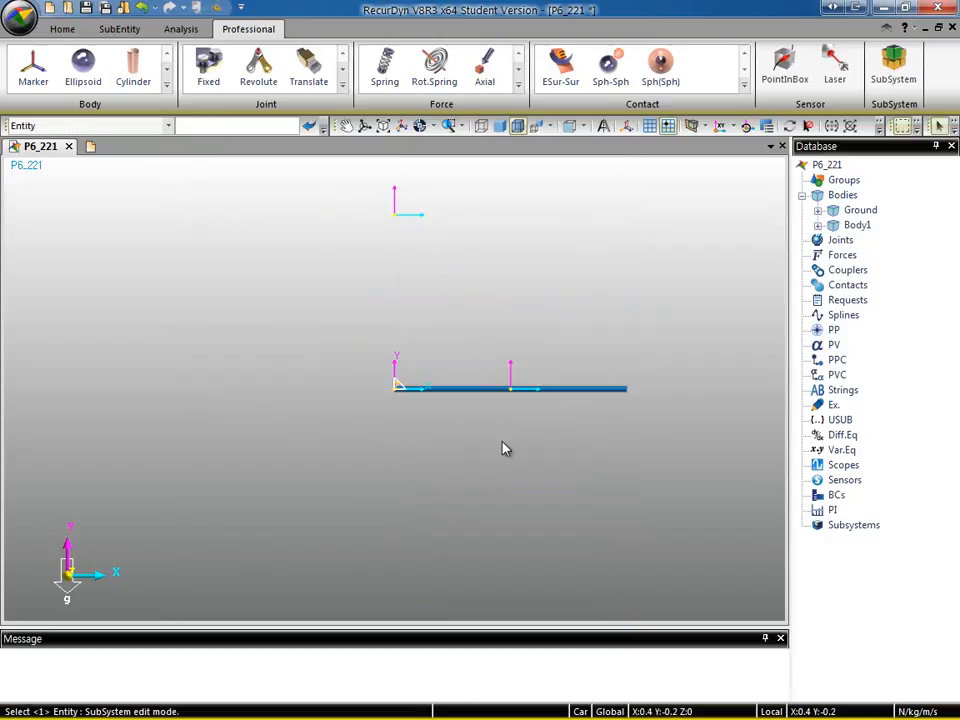
pyautogui.click(130, 66)
pyautogui.click(168, 127)
pyautogui.click(107, 145)
pyautogui.press('Escape')
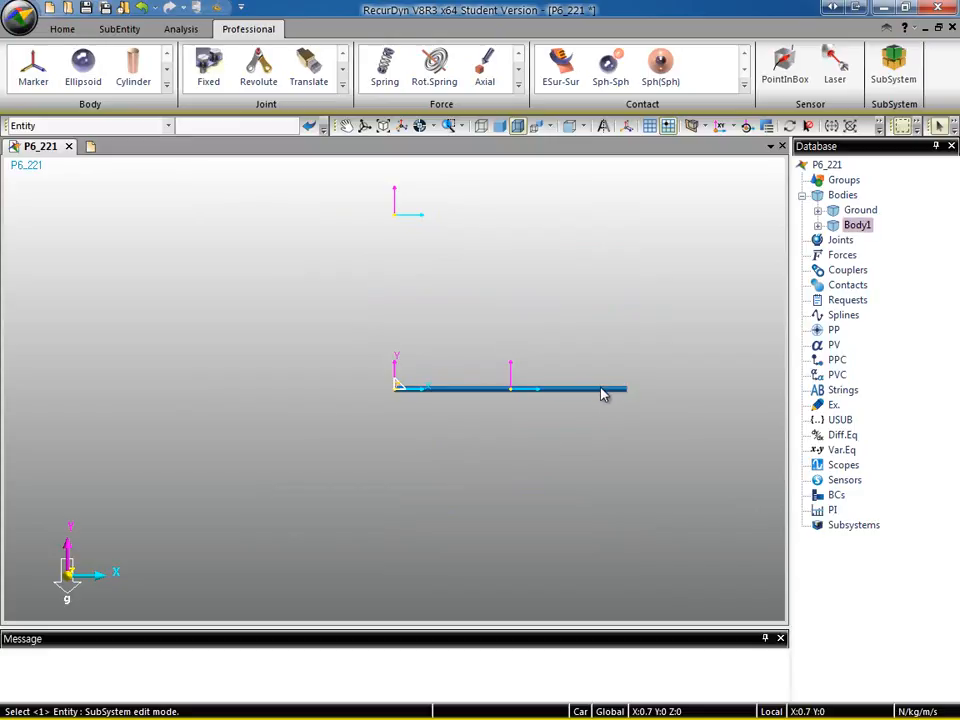
# Enter geometry editing for the cylinder body and check the cylinder's end points and radius in its properties
pyautogui.doubleClick(601, 394)
pyautogui.rightClick(508, 400)
pyautogui.click(585, 381)
pyautogui.click(451, 318)
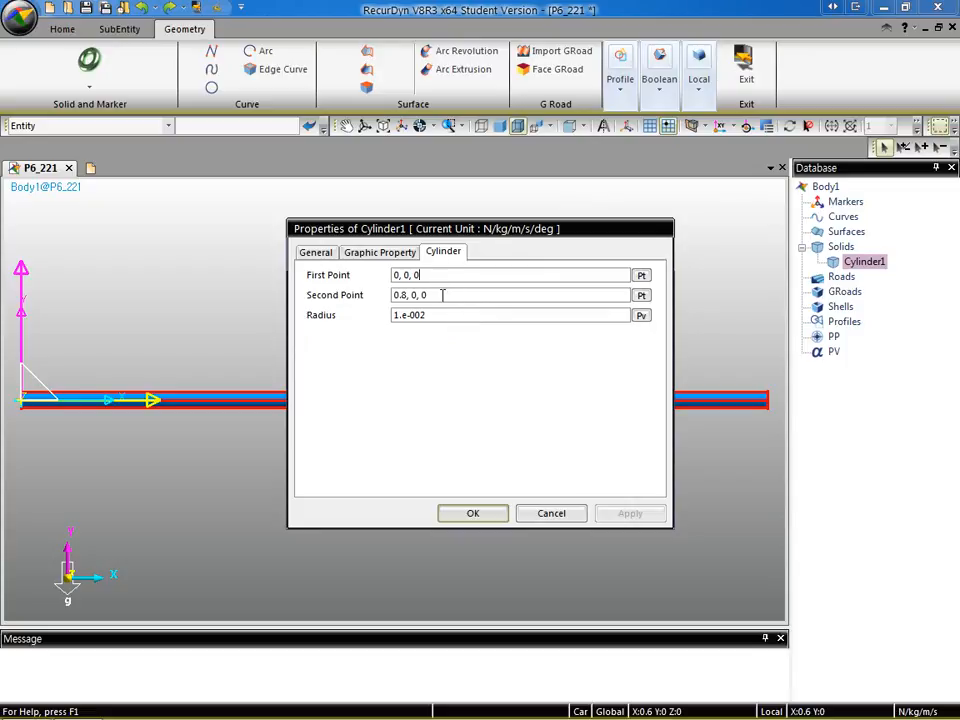
pyautogui.click(438, 317)
pyautogui.click(494, 515)
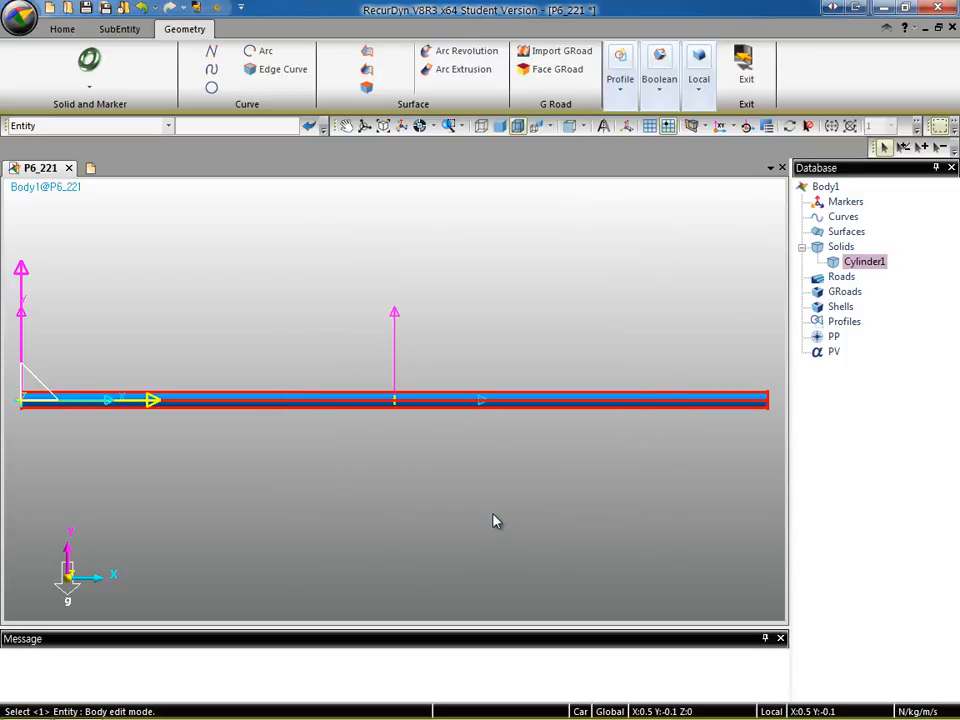
pyautogui.click(486, 518)
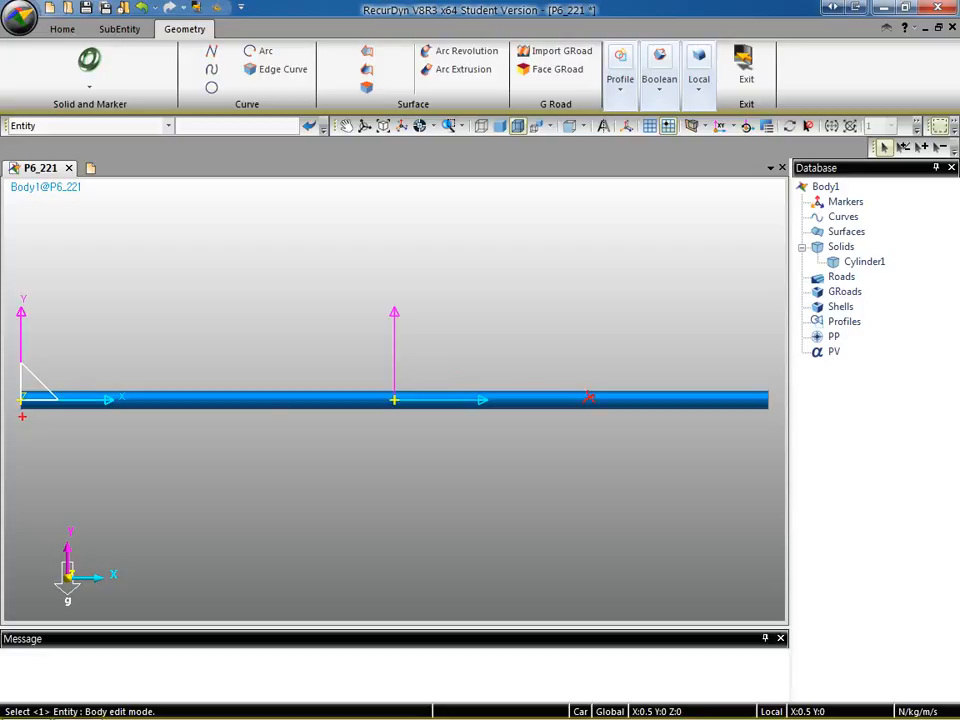
pyautogui.moveTo(578, 433); pyautogui.dragTo(538, 448)
pyautogui.moveTo(413, 453)
pyautogui.mouseDown()
pyautogui.moveTo(405, 465)
pyautogui.moveTo(442, 468)
pyautogui.mouseUp()
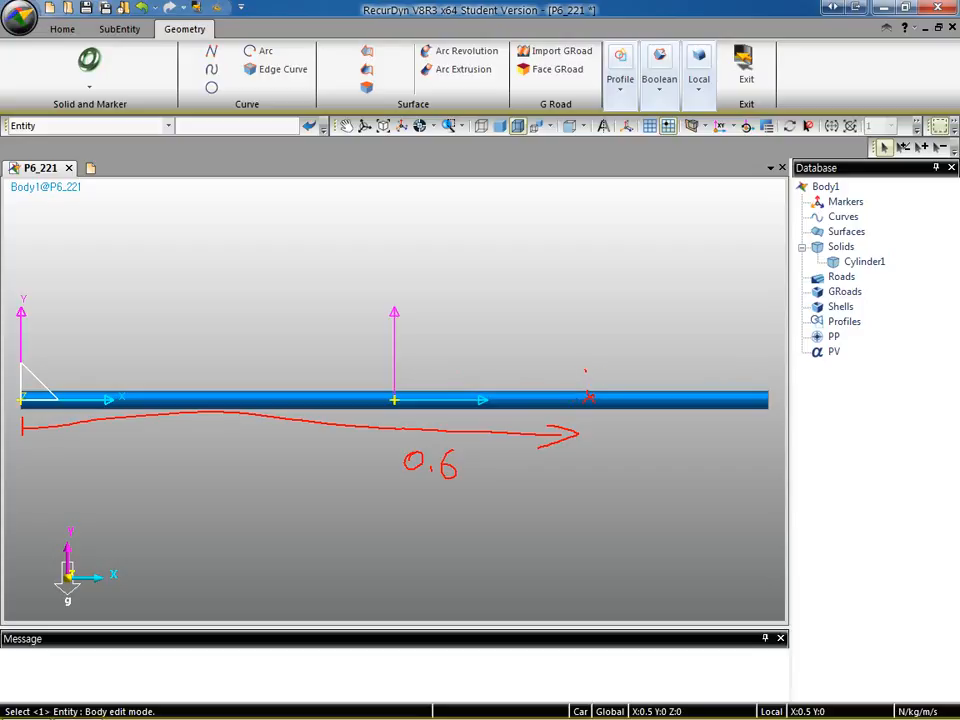
pyautogui.moveTo(576, 378); pyautogui.dragTo(607, 381)
pyautogui.moveTo(449, 218)
pyautogui.mouseDown()
pyautogui.moveTo(507, 246)
pyautogui.moveTo(567, 357)
pyautogui.mouseUp()
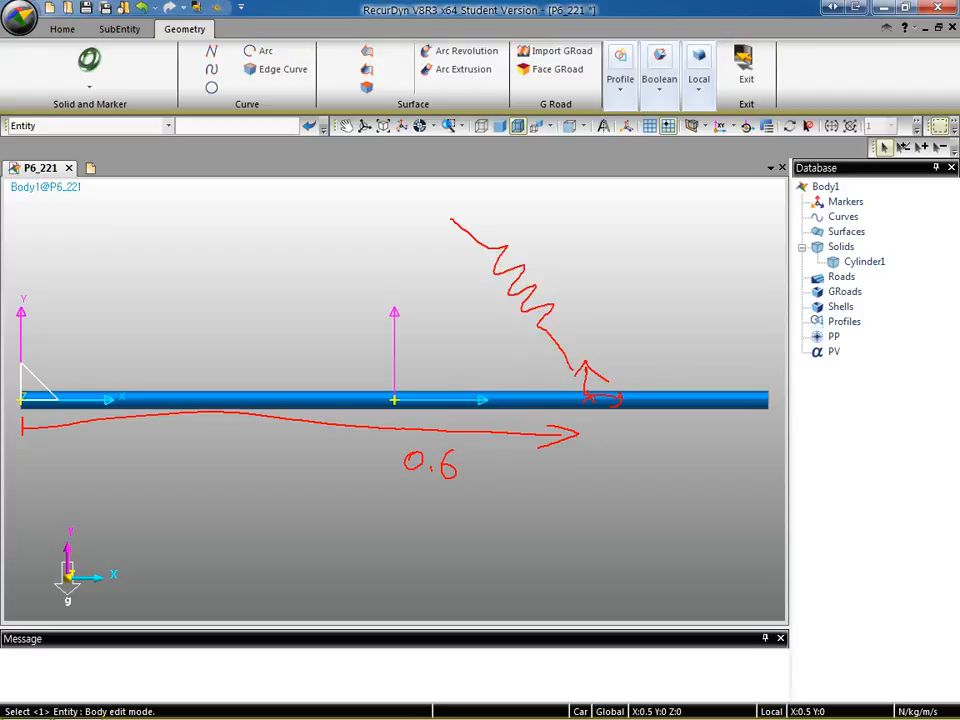
pyautogui.press('Escape')
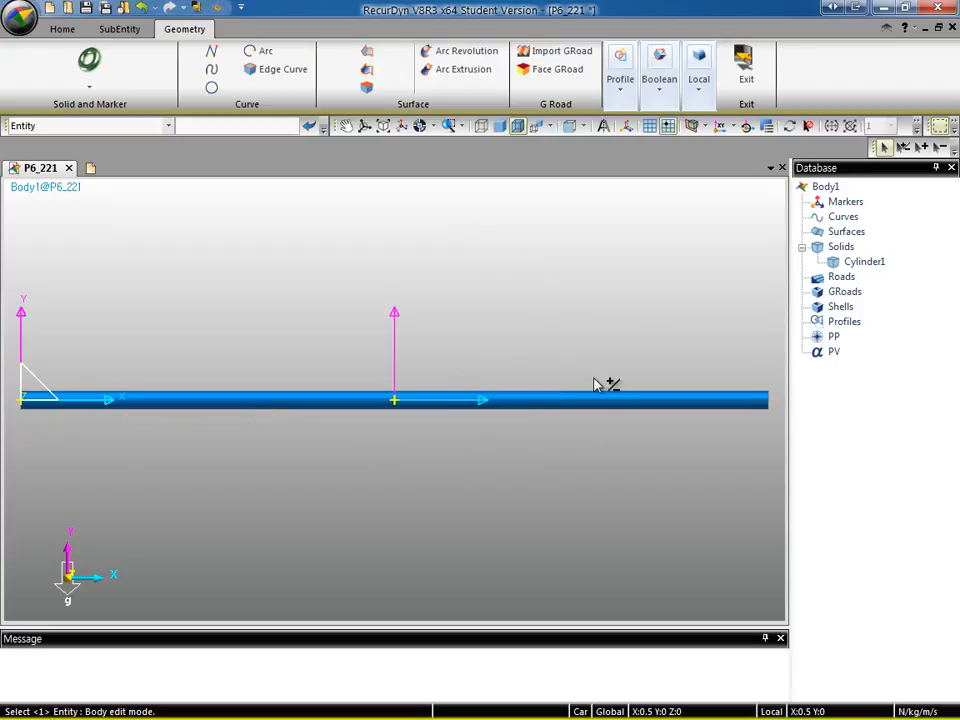
# Add a marker on the cylinder body at (0.6, 0, 0) and return to the model level
pyautogui.click(89, 80)
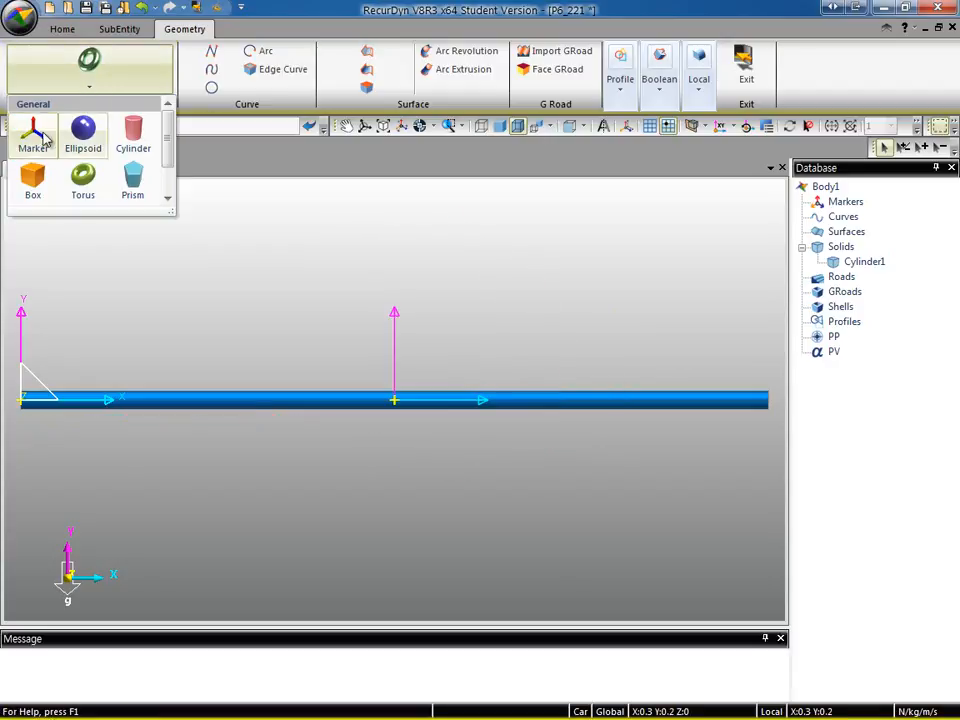
pyautogui.click(30, 143)
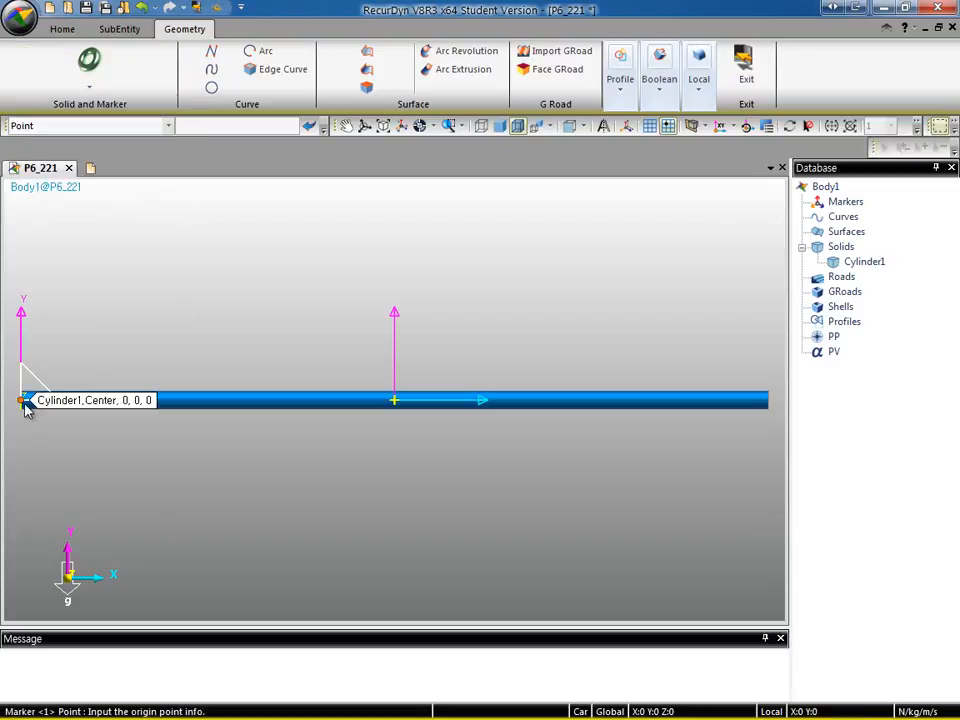
pyautogui.click(580, 402)
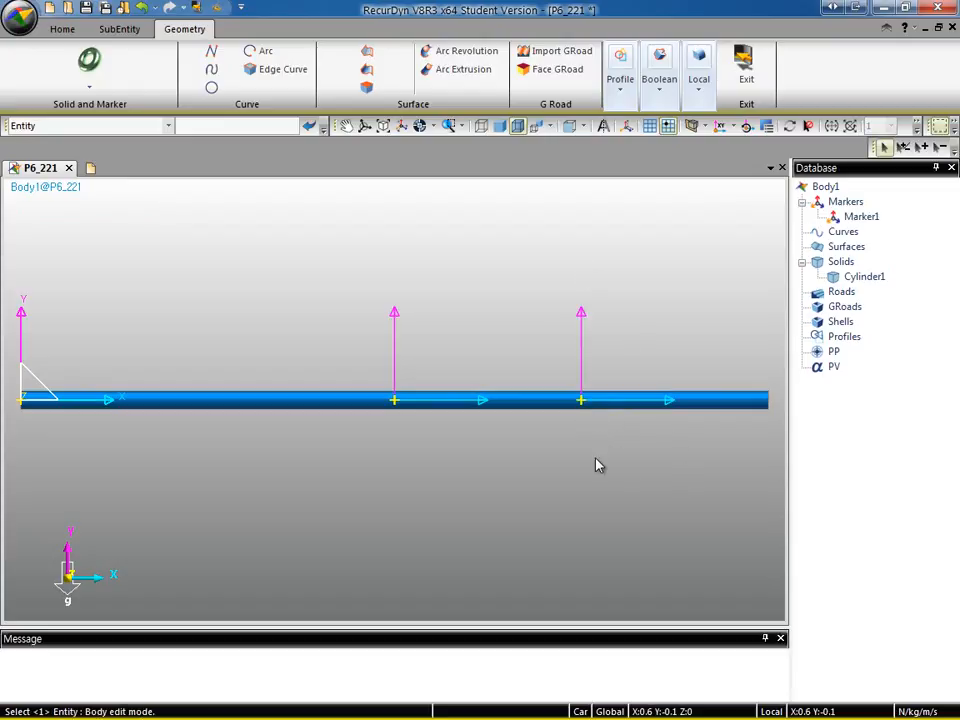
pyautogui.click(756, 70)
# Open the cylinder body's properties, switch its material input type to User Input and set the mass to 1.2 kg
pyautogui.scroll(-7, 468, 341)
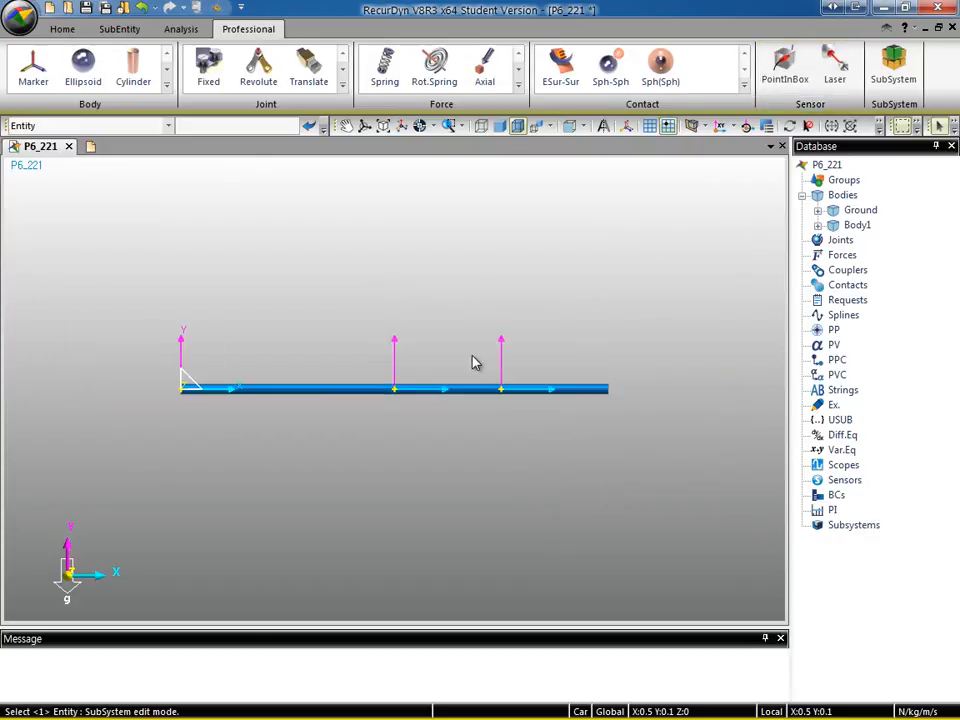
pyautogui.press('t')
pyautogui.moveTo(469, 270); pyautogui.dragTo(470, 329)
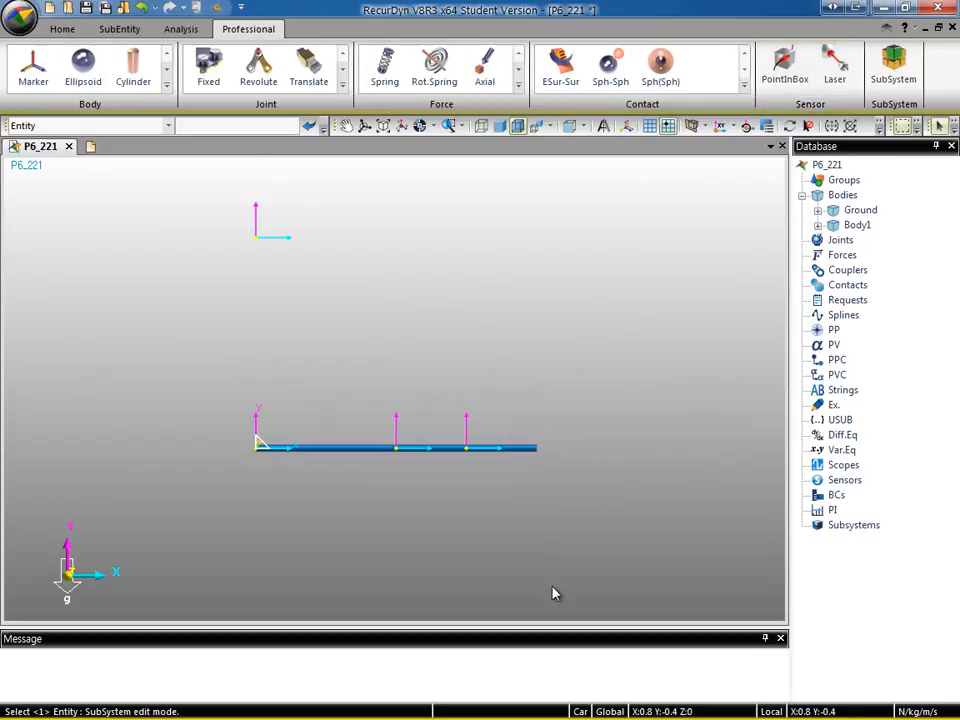
pyautogui.click(531, 451)
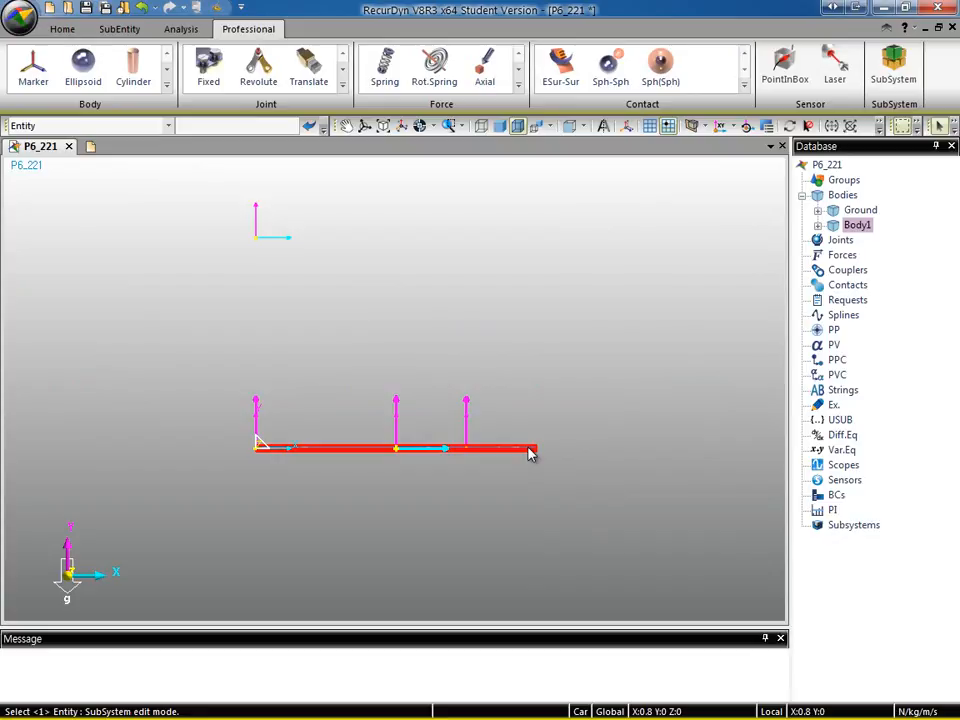
pyautogui.rightClick(531, 453)
pyautogui.click(621, 437)
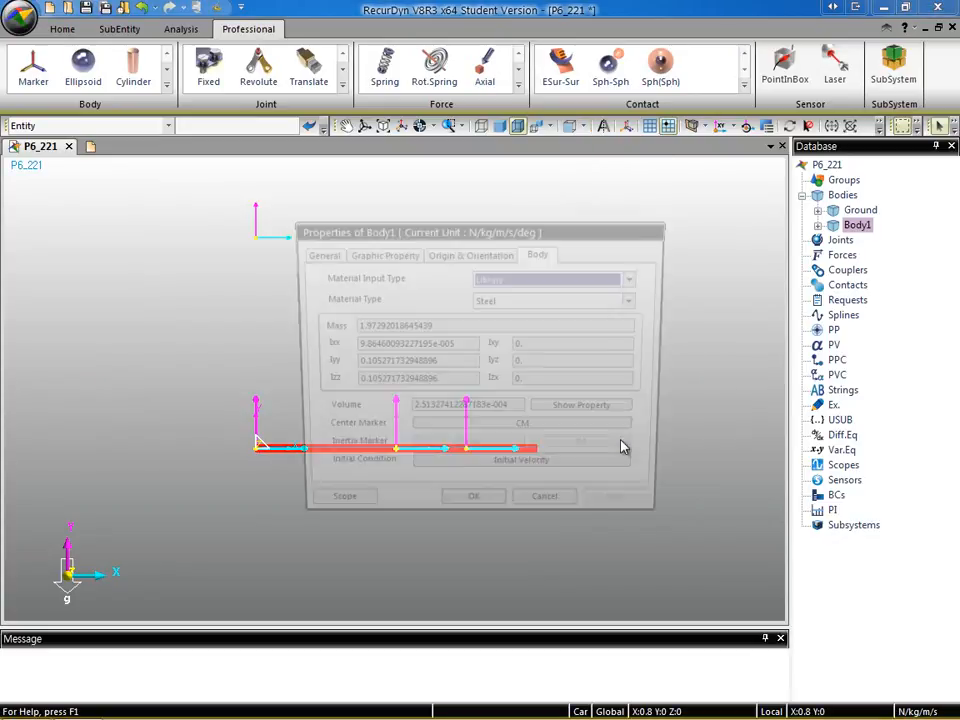
pyautogui.doubleClick(448, 328)
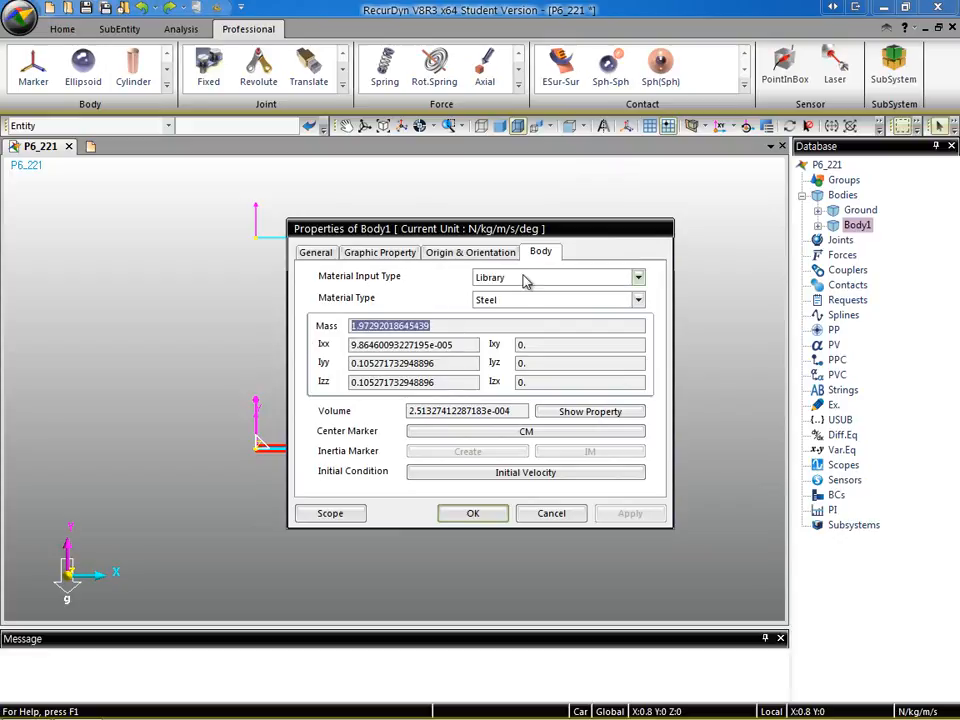
pyautogui.click(638, 278)
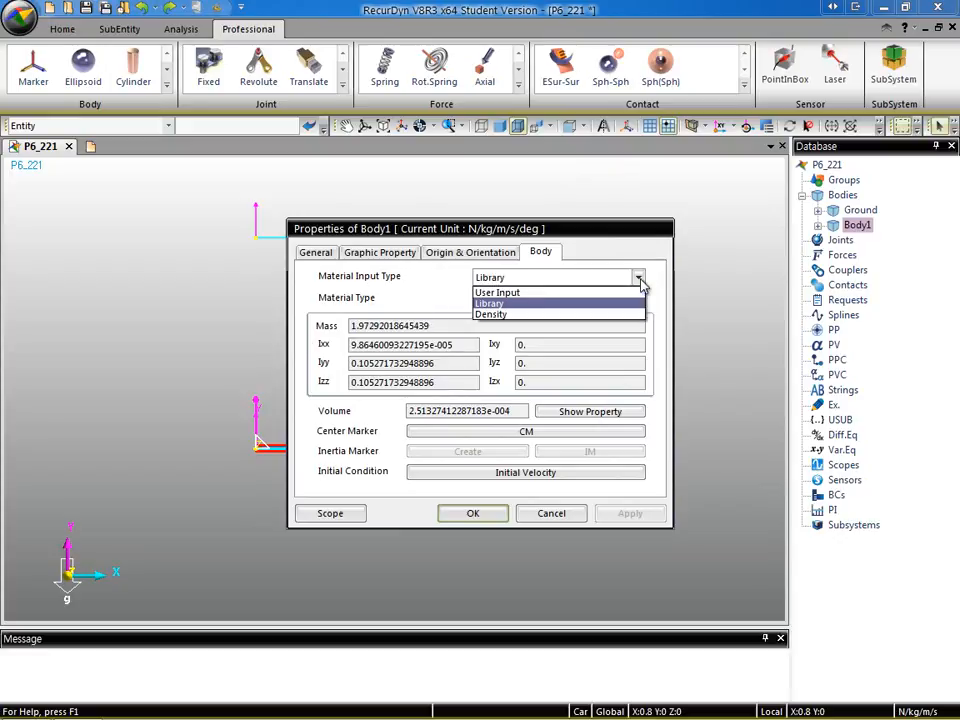
pyautogui.click(546, 293)
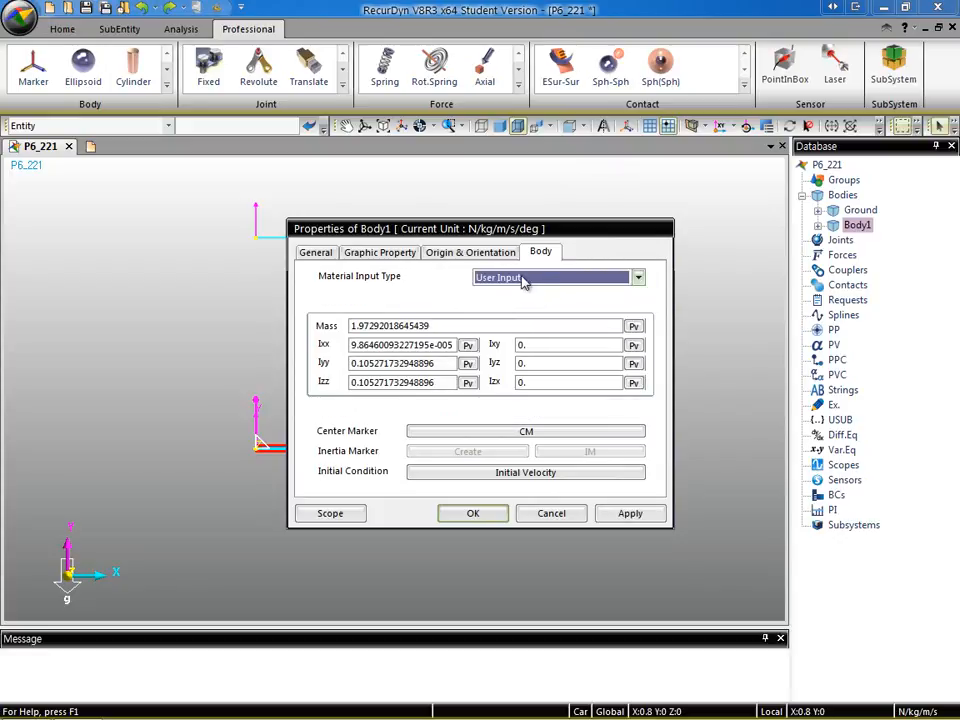
pyautogui.moveTo(444, 325); pyautogui.dragTo(353, 344)
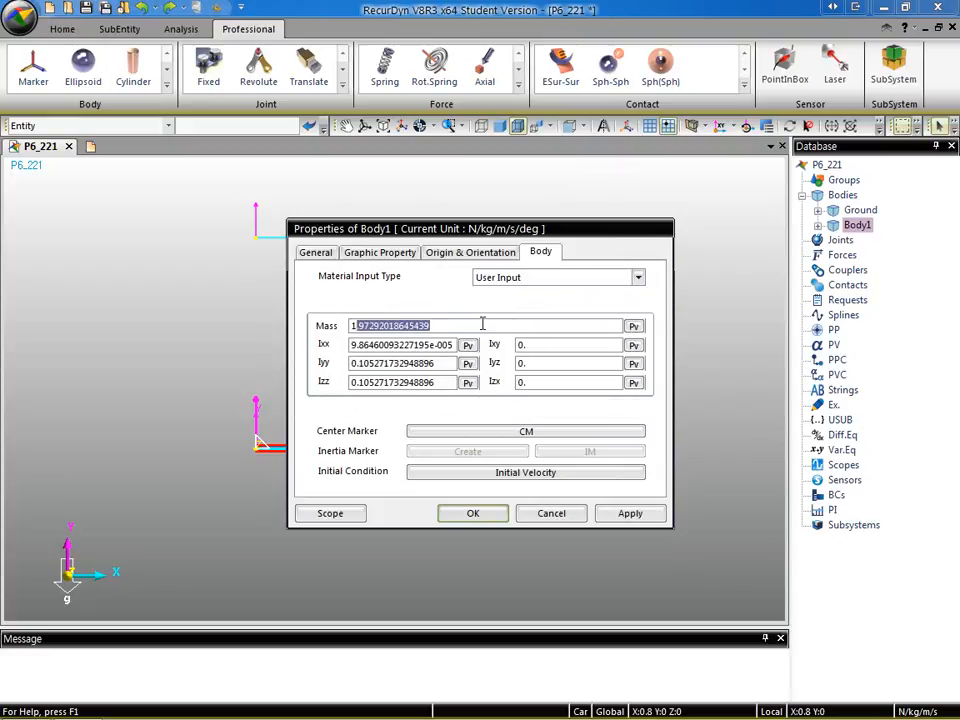
pyautogui.press('BackSpace')
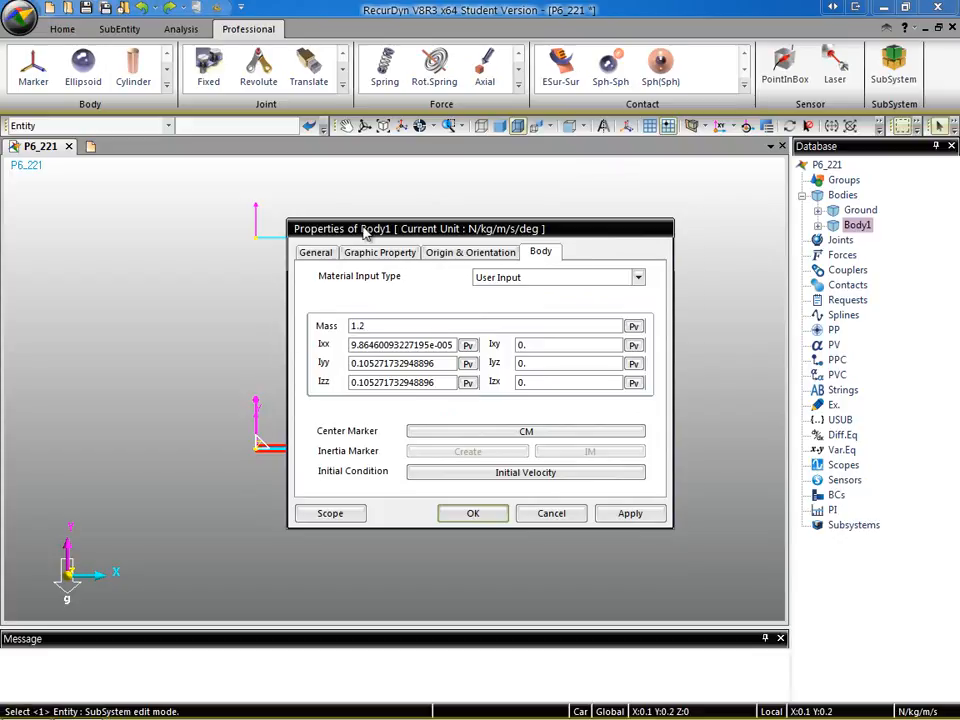
pyautogui.moveTo(300, 228); pyautogui.dragTo(494, 160)
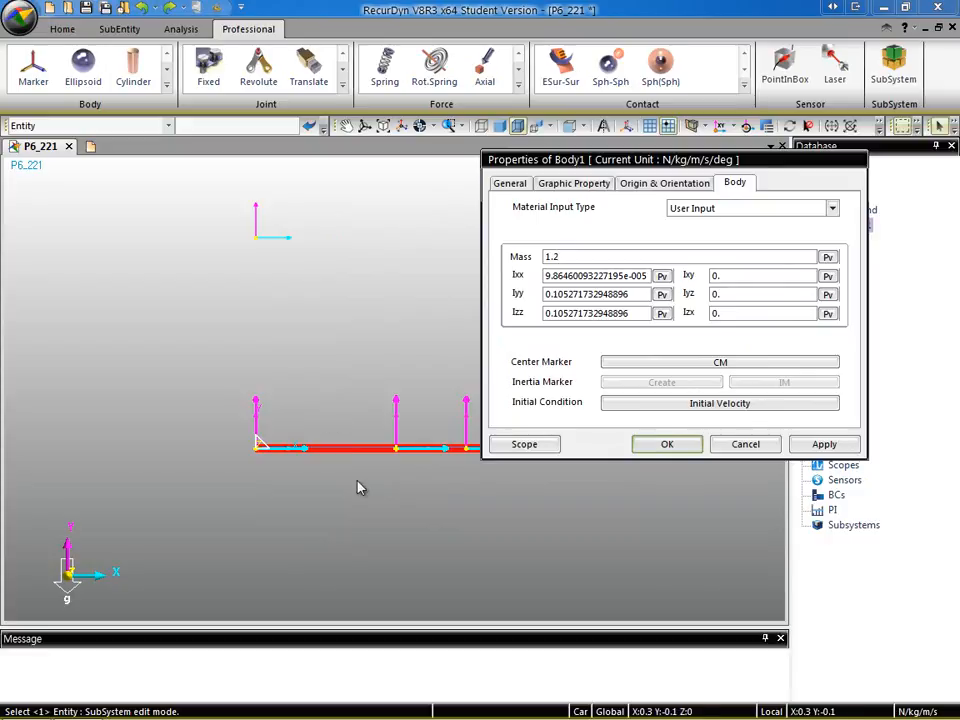
pyautogui.moveTo(392, 418); pyautogui.dragTo(217, 296, button='middle')
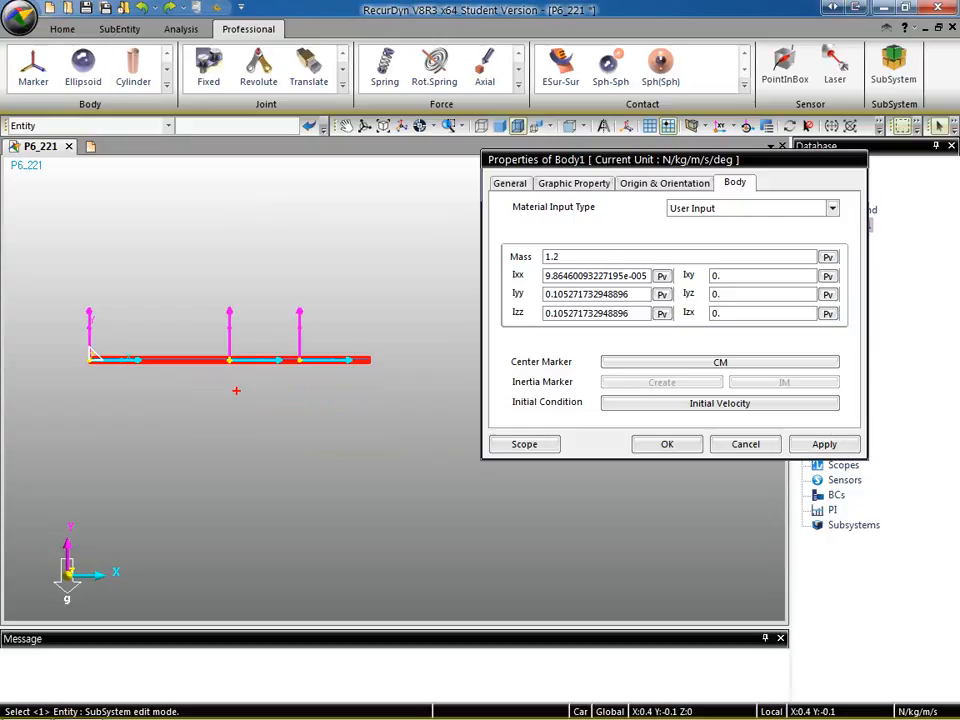
pyautogui.moveTo(246, 372); pyautogui.dragTo(243, 380)
pyautogui.moveTo(182, 420); pyautogui.dragTo(195, 419)
pyautogui.moveTo(188, 420)
pyautogui.mouseDown()
pyautogui.moveTo(187, 438)
pyautogui.moveTo(222, 437)
pyautogui.mouseUp()
pyautogui.moveTo(209, 444); pyautogui.dragTo(224, 443)
pyautogui.moveTo(232, 428); pyautogui.dragTo(238, 426)
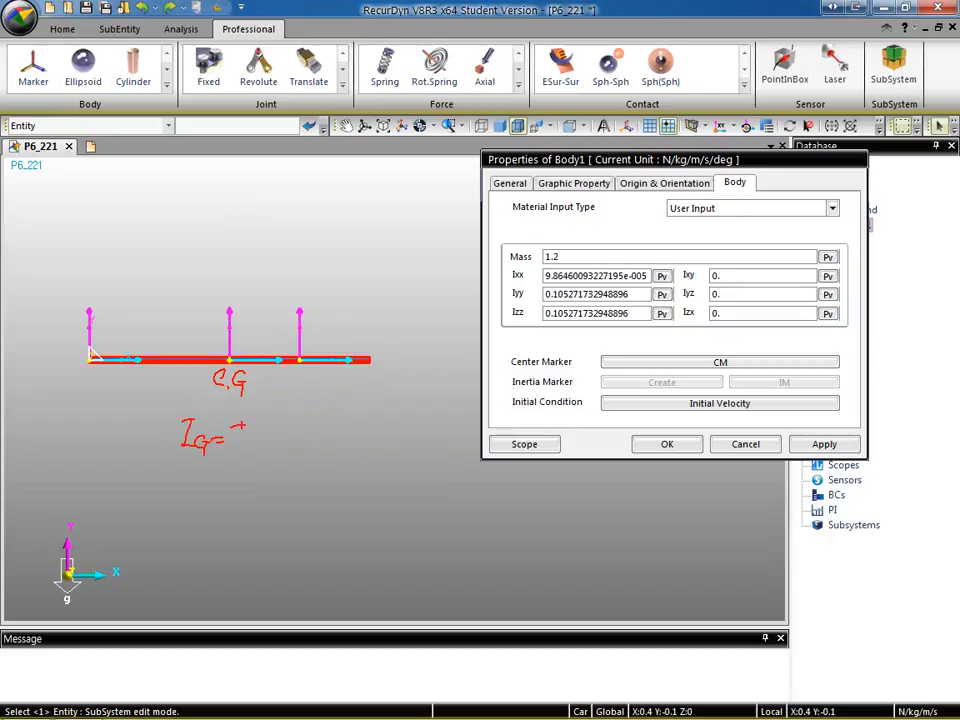
pyautogui.moveTo(291, 447)
pyautogui.mouseDown()
pyautogui.moveTo(292, 459)
pyautogui.moveTo(318, 458)
pyautogui.mouseUp()
pyautogui.moveTo(287, 441); pyautogui.dragTo(358, 437)
pyautogui.moveTo(364, 424); pyautogui.dragTo(370, 430)
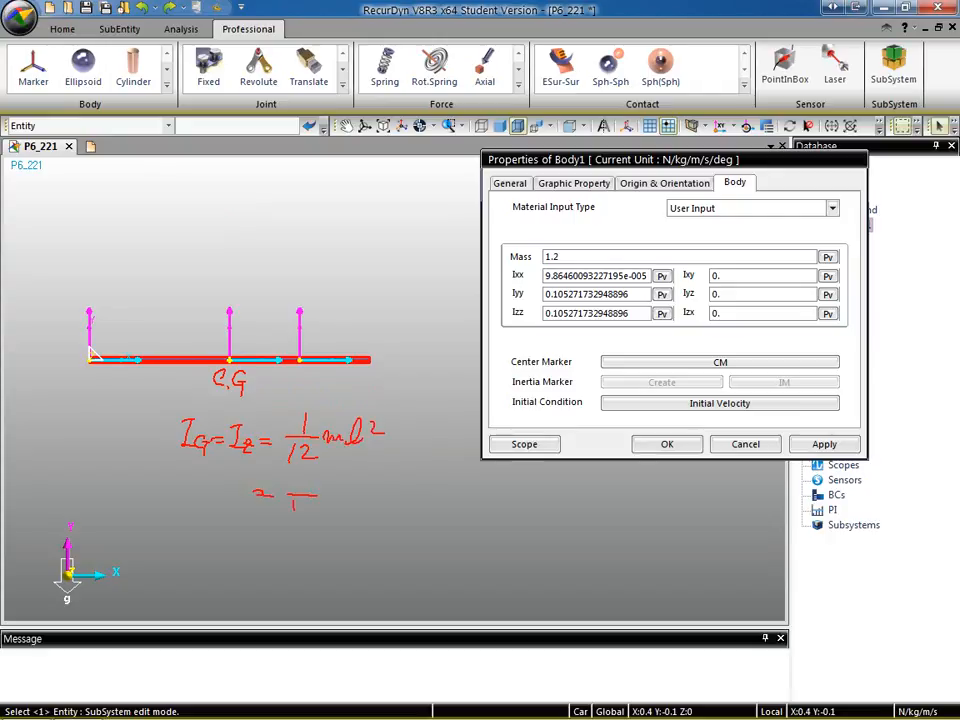
pyautogui.moveTo(300, 476)
pyautogui.mouseDown()
pyautogui.moveTo(300, 490)
pyautogui.moveTo(330, 497)
pyautogui.mouseUp()
pyautogui.moveTo(330, 487); pyautogui.dragTo(320, 497)
pyautogui.moveTo(338, 485)
pyautogui.mouseDown()
pyautogui.moveTo(338, 498)
pyautogui.moveTo(362, 498)
pyautogui.mouseUp()
pyautogui.moveTo(372, 487)
pyautogui.mouseDown()
pyautogui.moveTo(382, 497)
pyautogui.moveTo(372, 497)
pyautogui.mouseUp()
pyautogui.moveTo(398, 492); pyautogui.dragTo(409, 501)
pyautogui.moveTo(433, 487)
pyautogui.mouseDown()
pyautogui.moveTo(425, 500)
pyautogui.moveTo(432, 487)
pyautogui.mouseUp()
pyautogui.moveTo(444, 484); pyautogui.dragTo(457, 496)
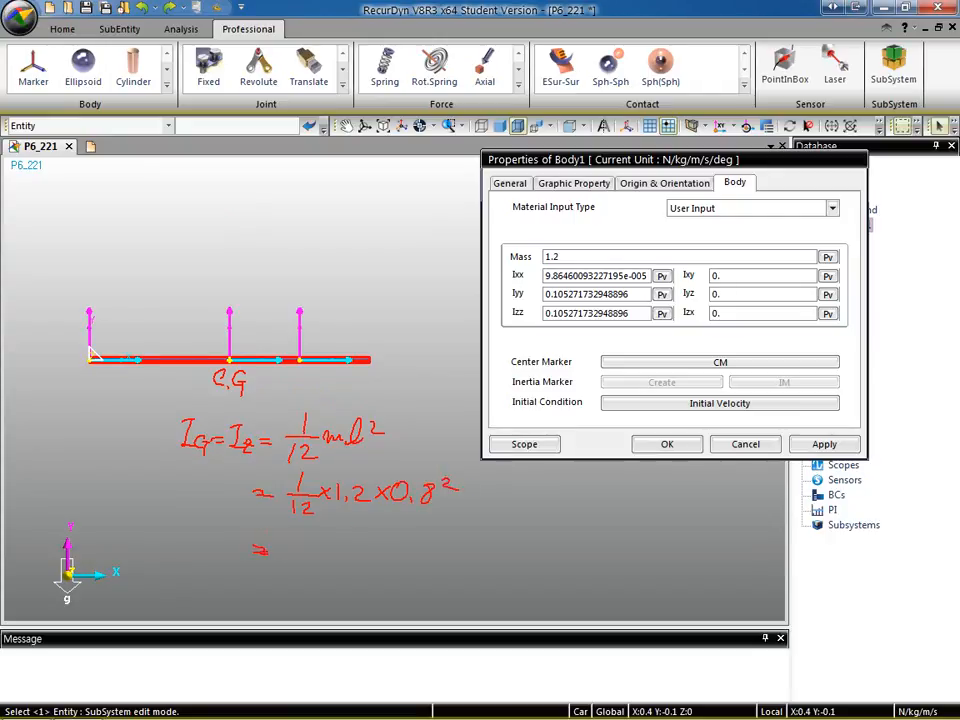
pyautogui.moveTo(307, 535); pyautogui.dragTo(324, 557)
pyautogui.moveTo(338, 536)
pyautogui.mouseDown()
pyautogui.moveTo(352, 553)
pyautogui.moveTo(382, 550)
pyautogui.mouseUp()
pyautogui.moveTo(377, 535); pyautogui.dragTo(377, 565)
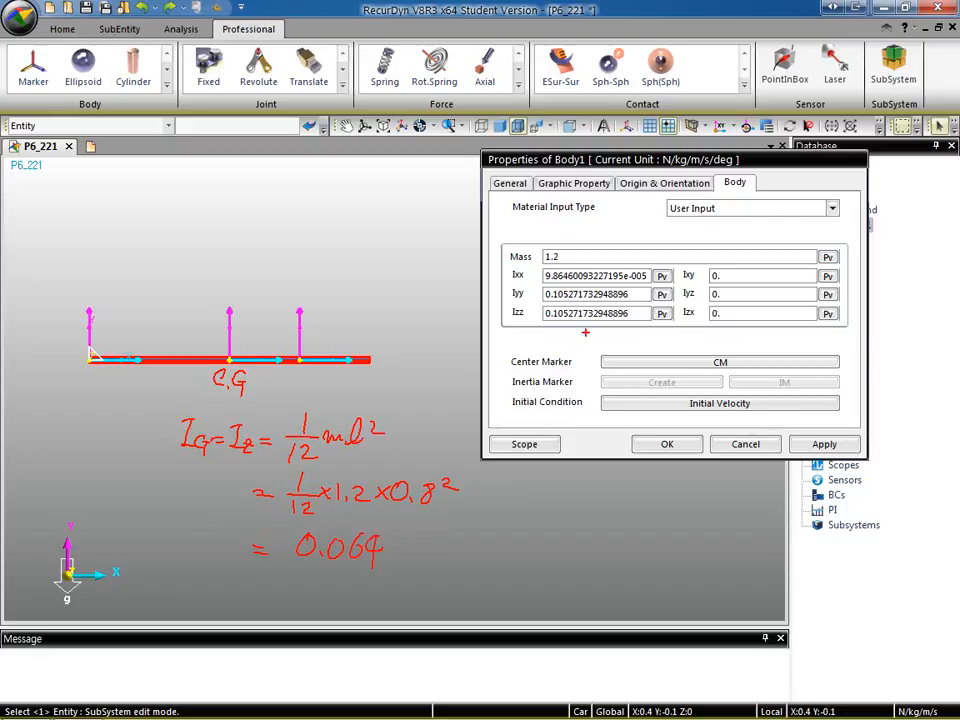
pyautogui.moveTo(553, 302); pyautogui.dragTo(393, 540)
pyautogui.moveTo(553, 344); pyautogui.dragTo(575, 356)
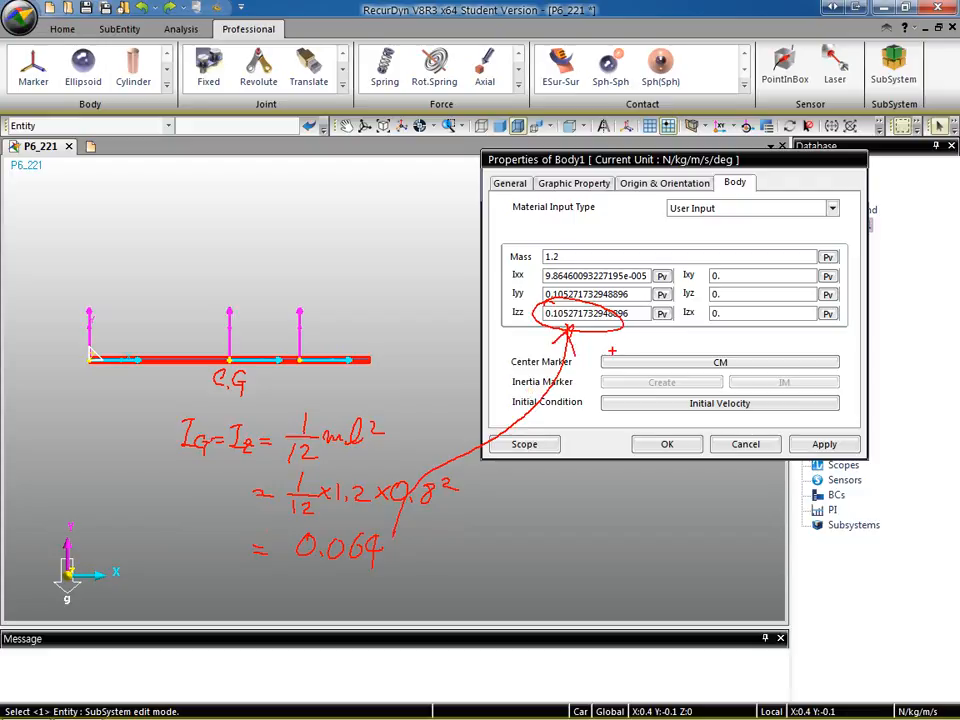
pyautogui.press('Escape')
# Set the cylinder body's moments of inertia to Izz 0.064 and Iyy 0.01
pyautogui.moveTo(630, 313); pyautogui.dragTo(549, 314)
pyautogui.write('064')
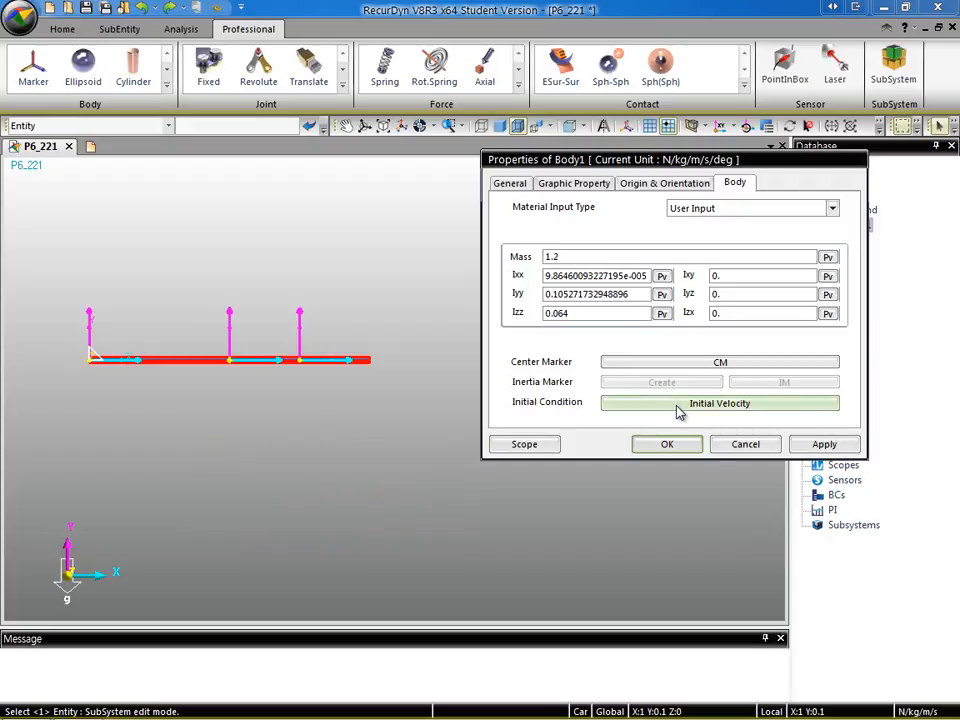
pyautogui.moveTo(628, 294); pyautogui.dragTo(551, 296)
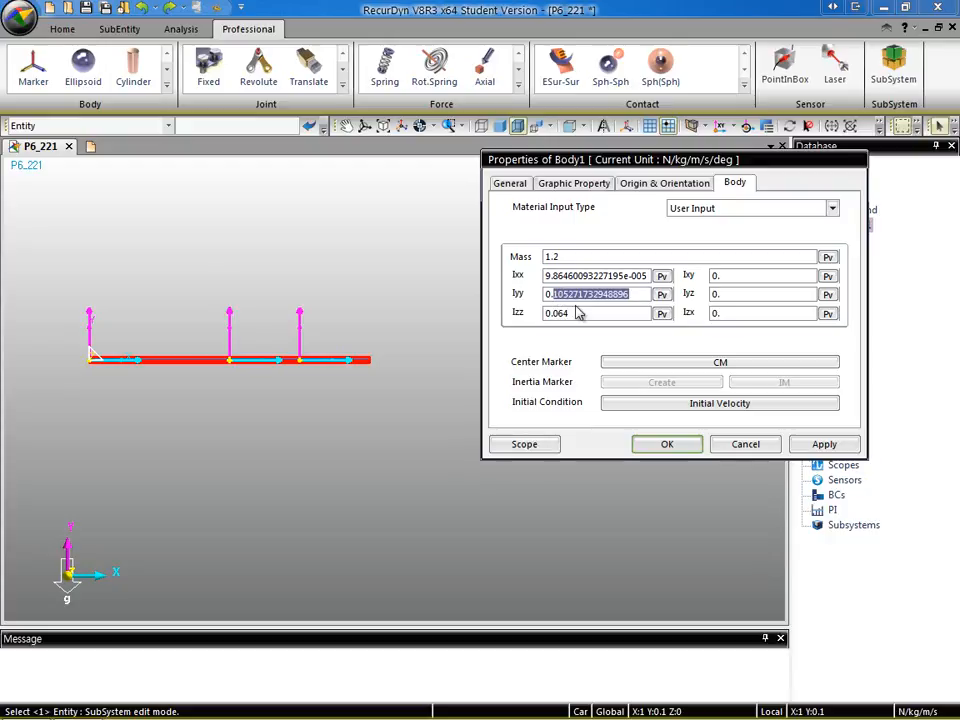
pyautogui.write('0.01')
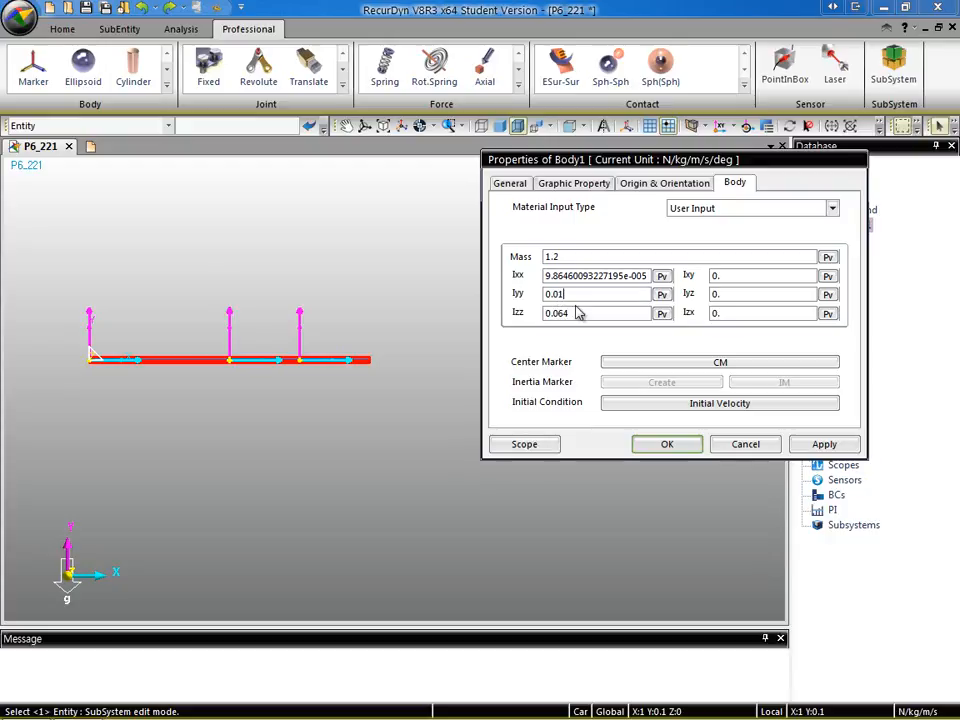
pyautogui.click(585, 313)
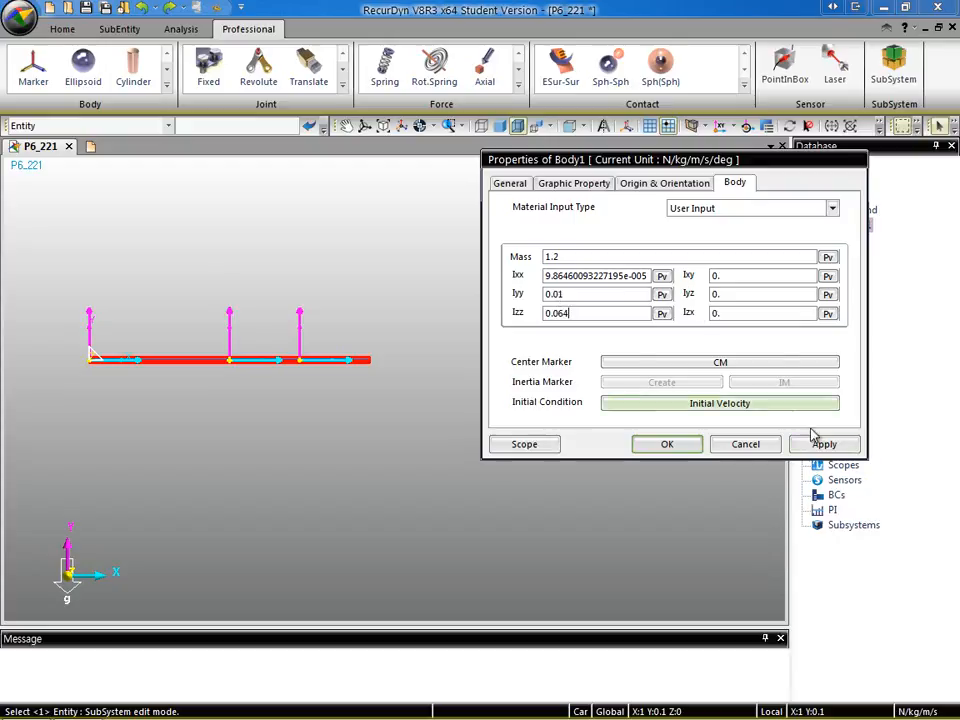
pyautogui.moveTo(537, 242); pyautogui.dragTo(572, 270)
pyautogui.moveTo(529, 303); pyautogui.dragTo(588, 330)
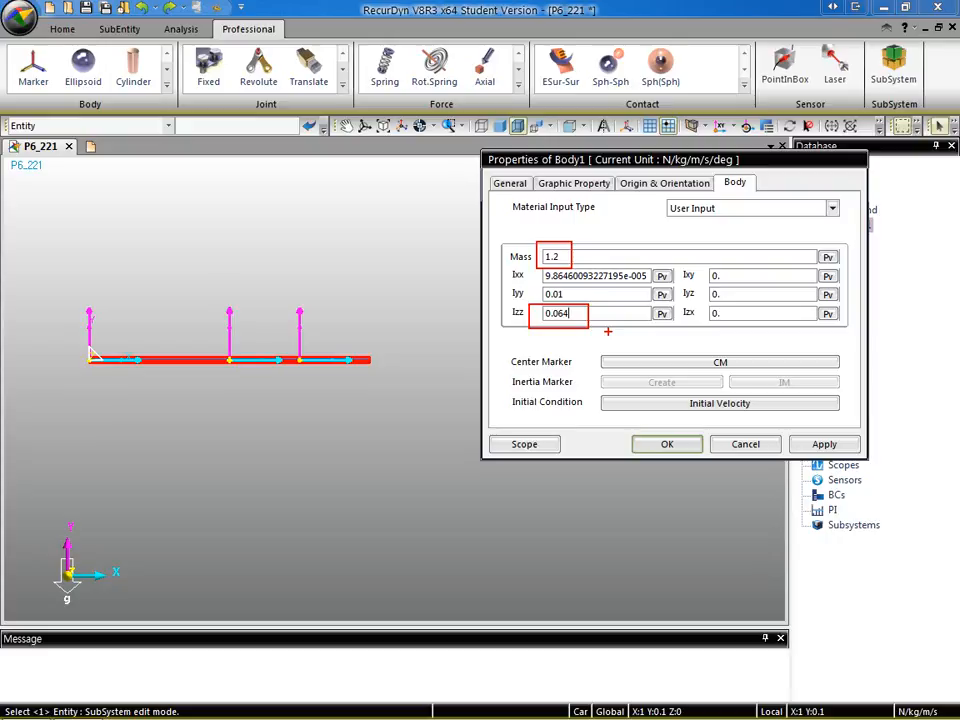
pyautogui.press('Escape')
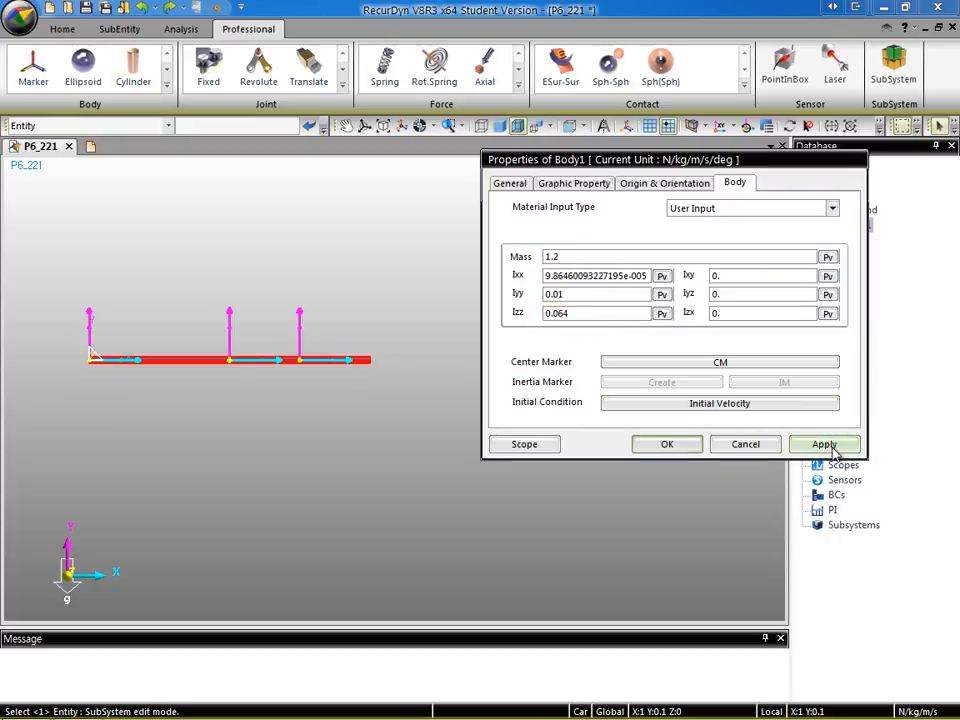
# Apply the edited mass and inertia values and close the cylinder body's properties
pyautogui.click(826, 446)
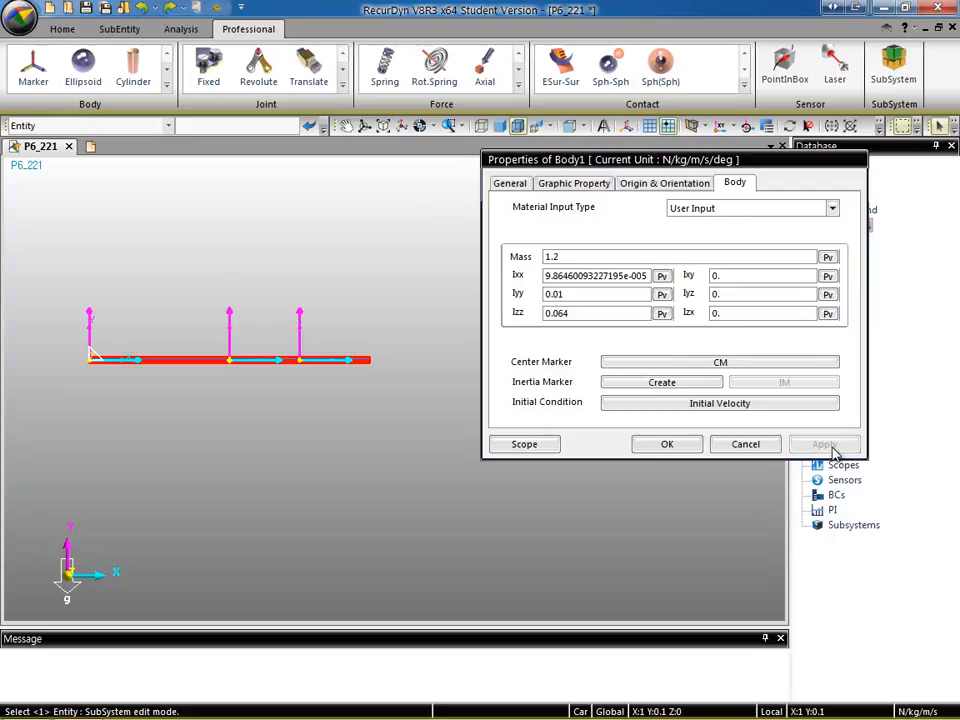
pyautogui.click(667, 444)
pyautogui.moveTo(410, 337); pyautogui.dragTo(579, 433, button='middle')
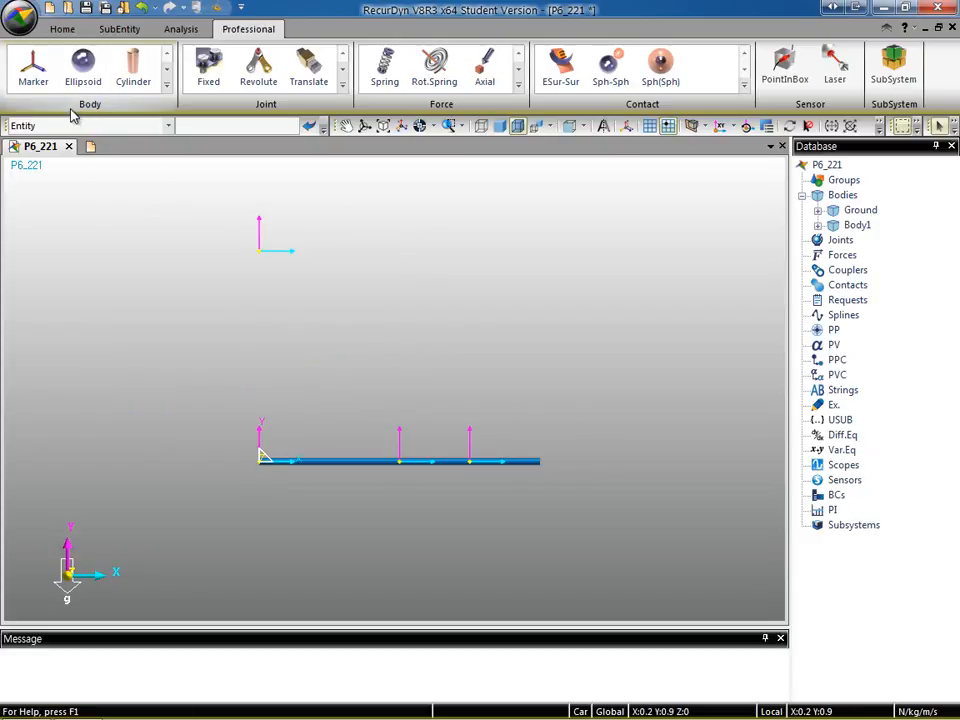
pyautogui.moveTo(6, 44)
pyautogui.keyDown('ctrl'); pyautogui.mouseDown()
pyautogui.moveTo(27, 69)
pyautogui.moveTo(163, 109)
pyautogui.mouseUp(); pyautogui.keyUp('ctrl')
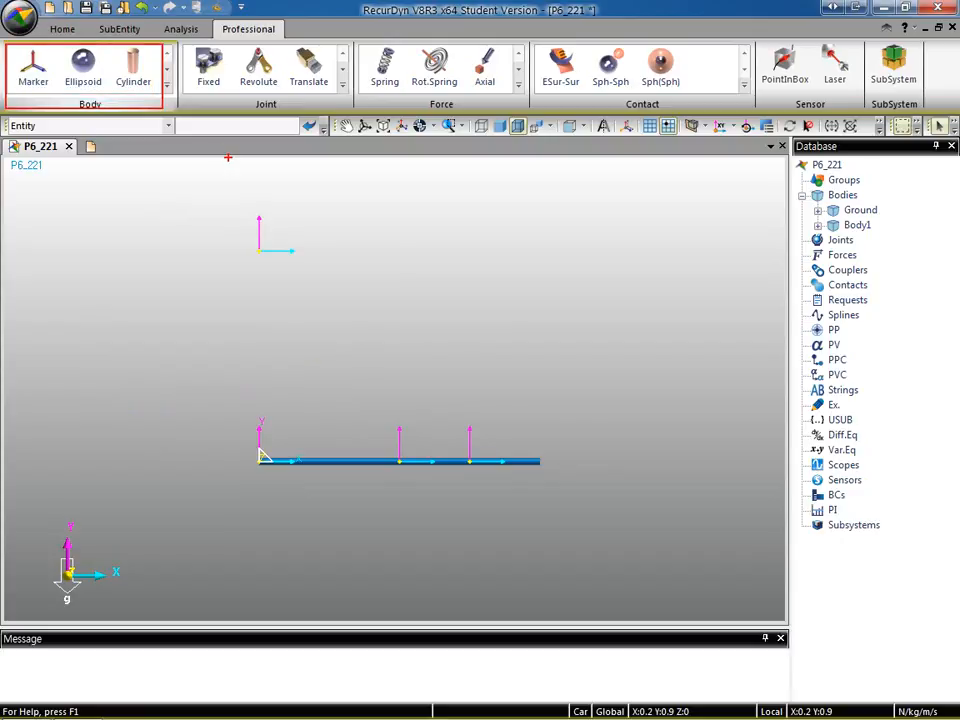
pyautogui.moveTo(187, 44)
pyautogui.keyDown('ctrl'); pyautogui.mouseDown()
pyautogui.moveTo(242, 87)
pyautogui.moveTo(345, 110)
pyautogui.mouseUp(); pyautogui.keyUp('ctrl')
pyautogui.keyDown('ctrl'); pyautogui.moveTo(359, 44); pyautogui.dragTo(517, 108); pyautogui.keyUp('ctrl')
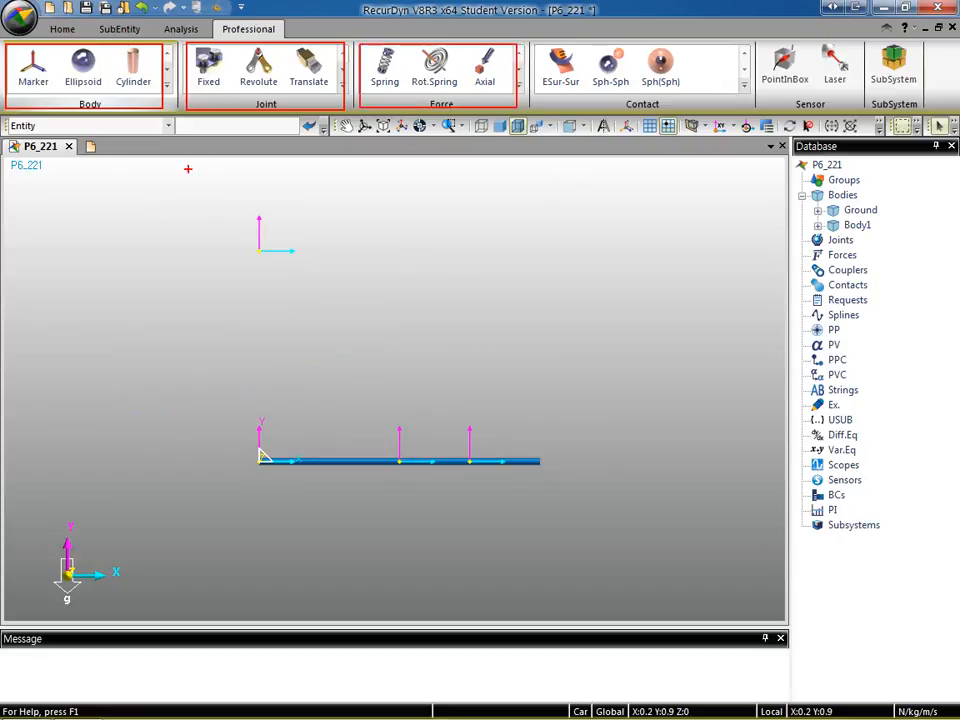
pyautogui.moveTo(96, 100); pyautogui.dragTo(106, 104)
pyautogui.moveTo(235, 113); pyautogui.dragTo(240, 108)
pyautogui.moveTo(380, 114)
pyautogui.mouseDown()
pyautogui.moveTo(388, 126)
pyautogui.moveTo(398, 116)
pyautogui.mouseUp()
pyautogui.moveTo(140, 135)
pyautogui.mouseDown()
pyautogui.moveTo(500, 180)
pyautogui.moveTo(425, 203)
pyautogui.mouseUp()
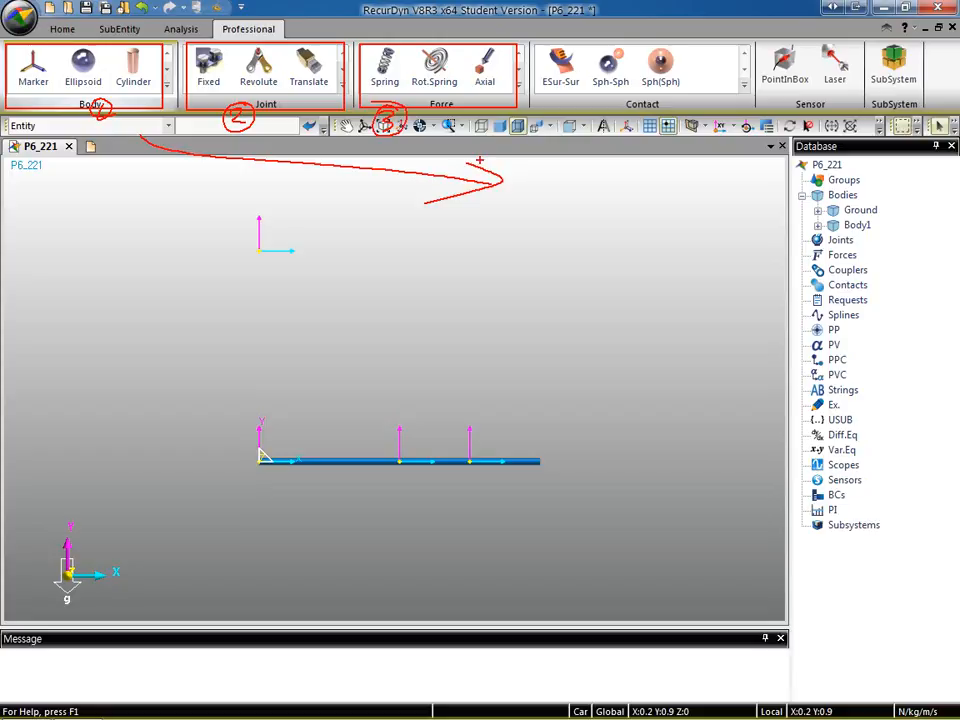
pyautogui.press('Escape')
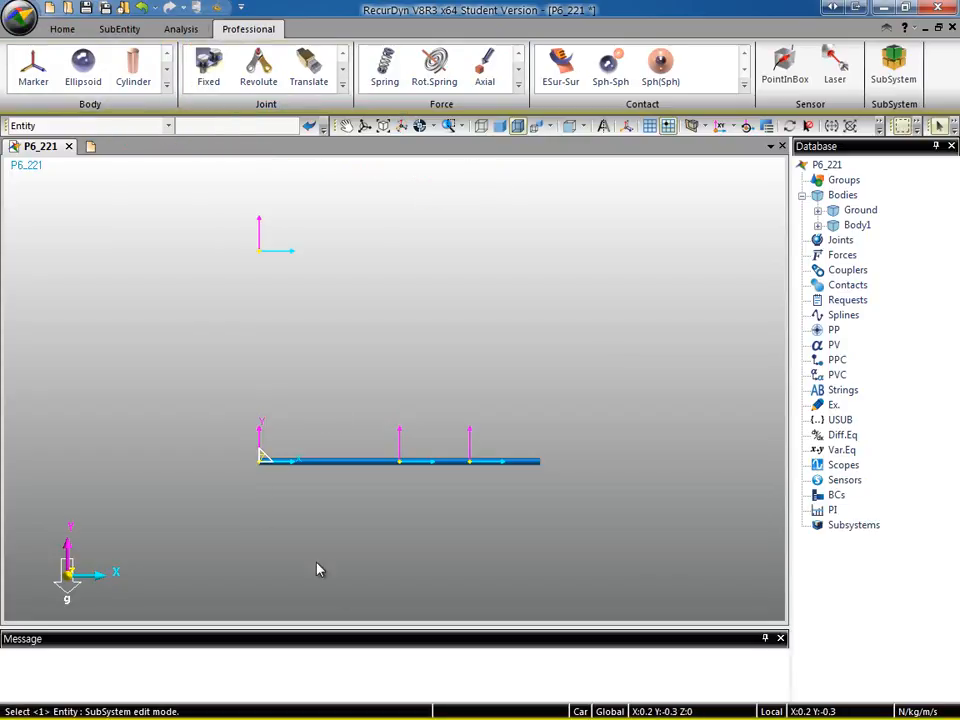
# Create a revolute joint between the ground and the cylinder body at the origin, using the Body, Body, Point method
pyautogui.scroll(-1, 291, 536)
pyautogui.scroll(4, 330, 499)
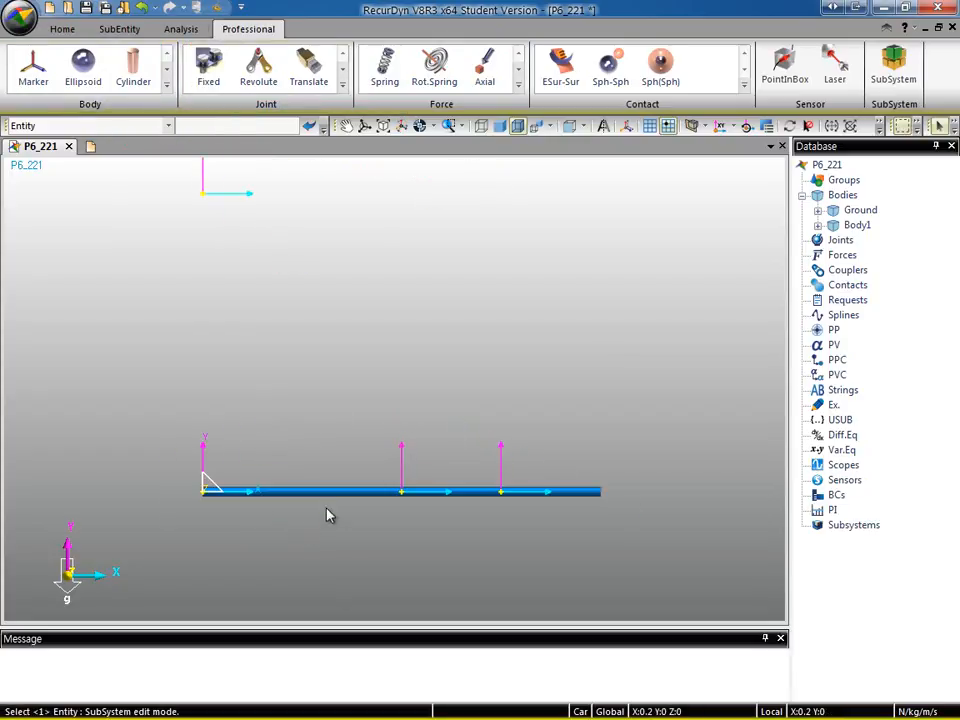
pyautogui.press('t')
pyautogui.moveTo(323, 544); pyautogui.dragTo(396, 360)
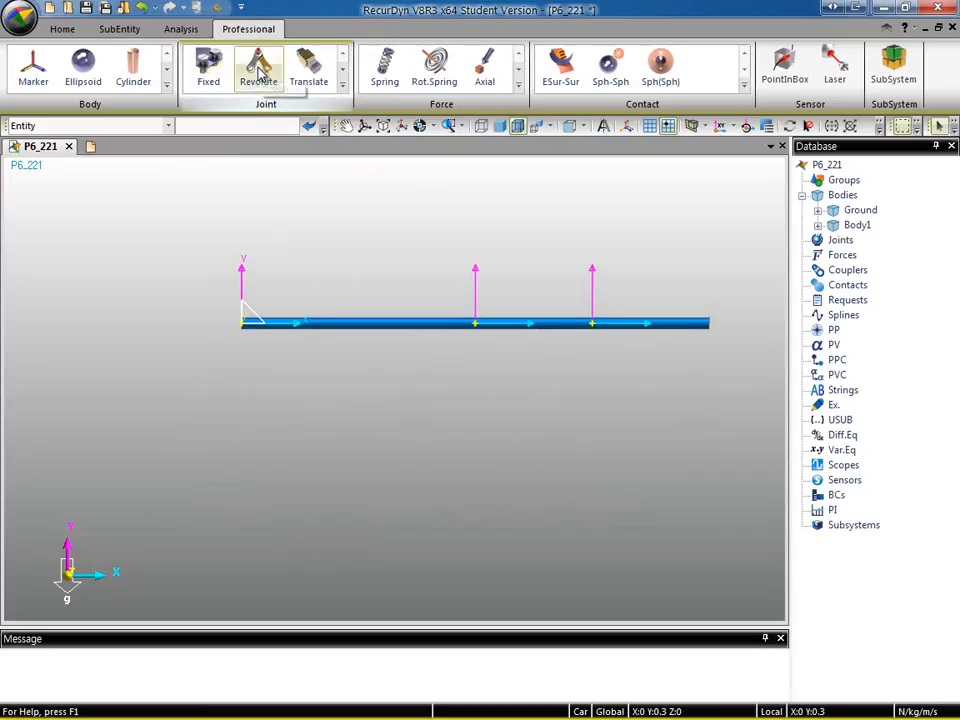
pyautogui.click(260, 72)
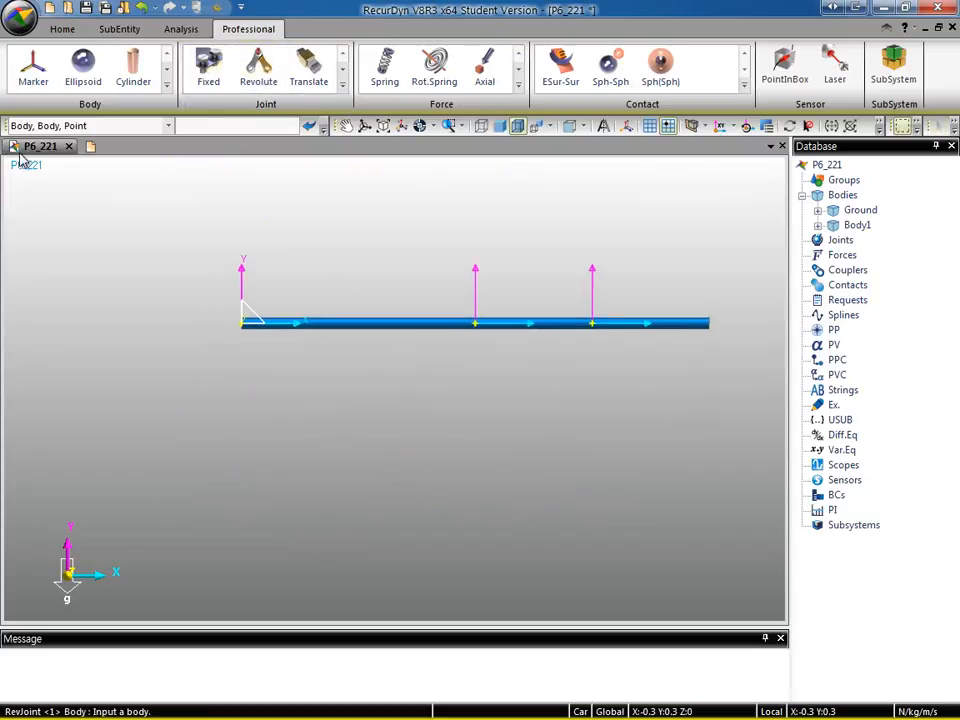
pyautogui.click(168, 126)
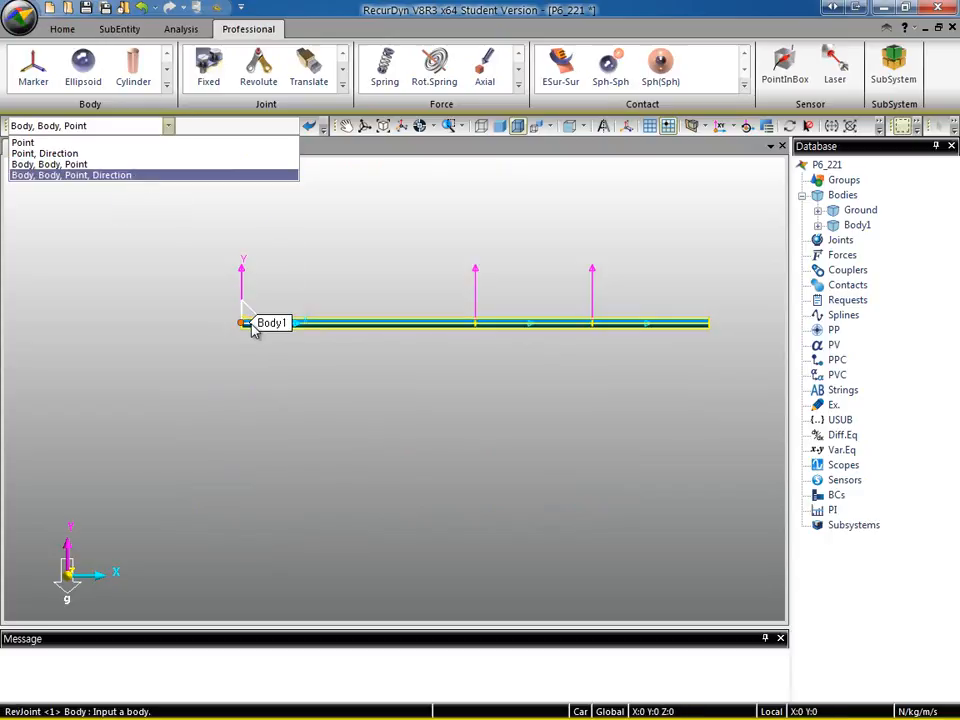
pyautogui.click(86, 164)
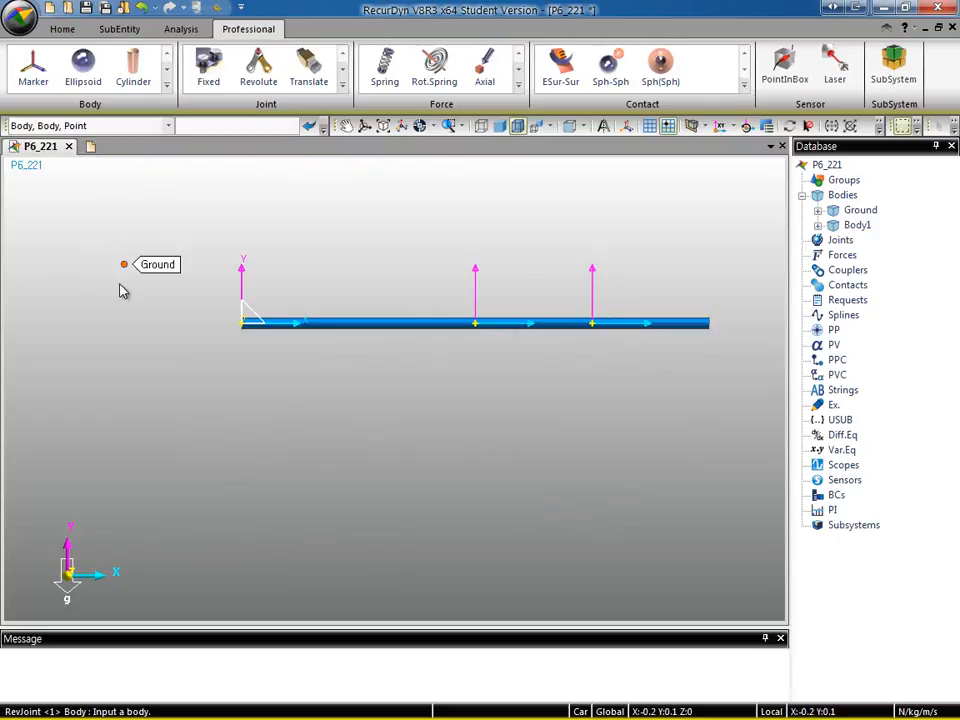
pyautogui.click(414, 328)
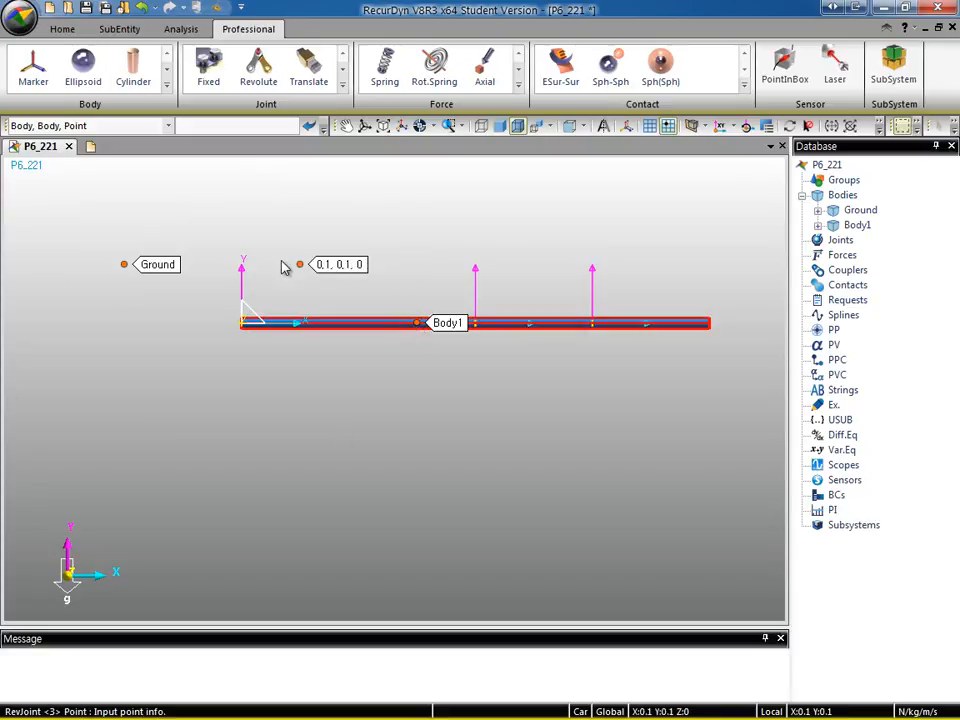
pyautogui.click(241, 324)
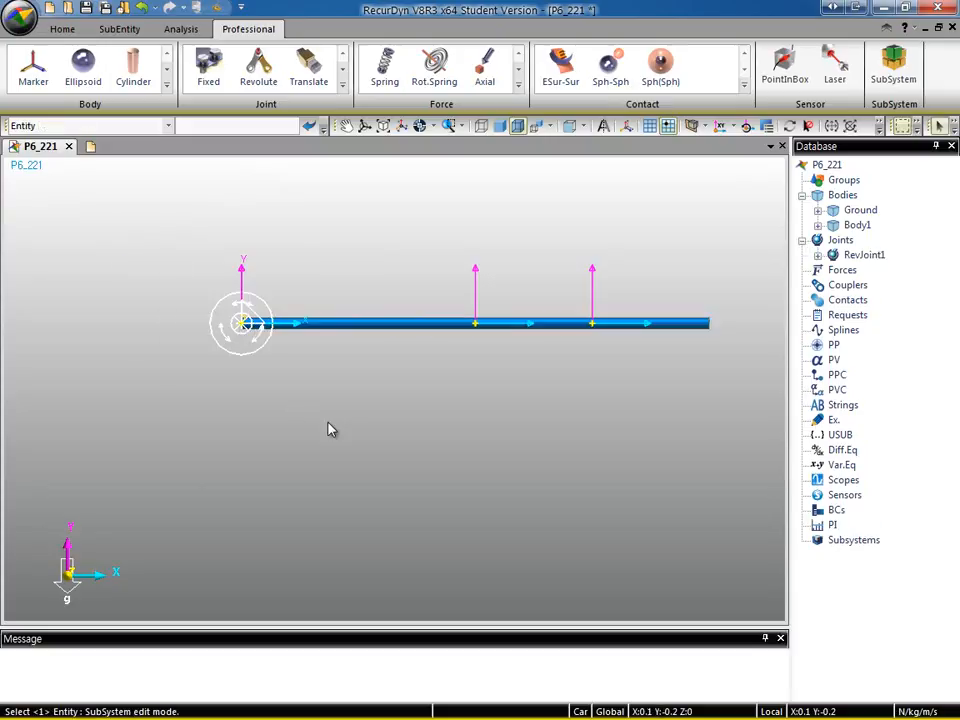
# Create a spring between the ground and the bar, from the ground marker at 0, 0.6, 0 to the bar's outer marker
pyautogui.moveTo(435, 369); pyautogui.dragTo(407, 578, button='middle')
pyautogui.scroll(-1, 400, 565)
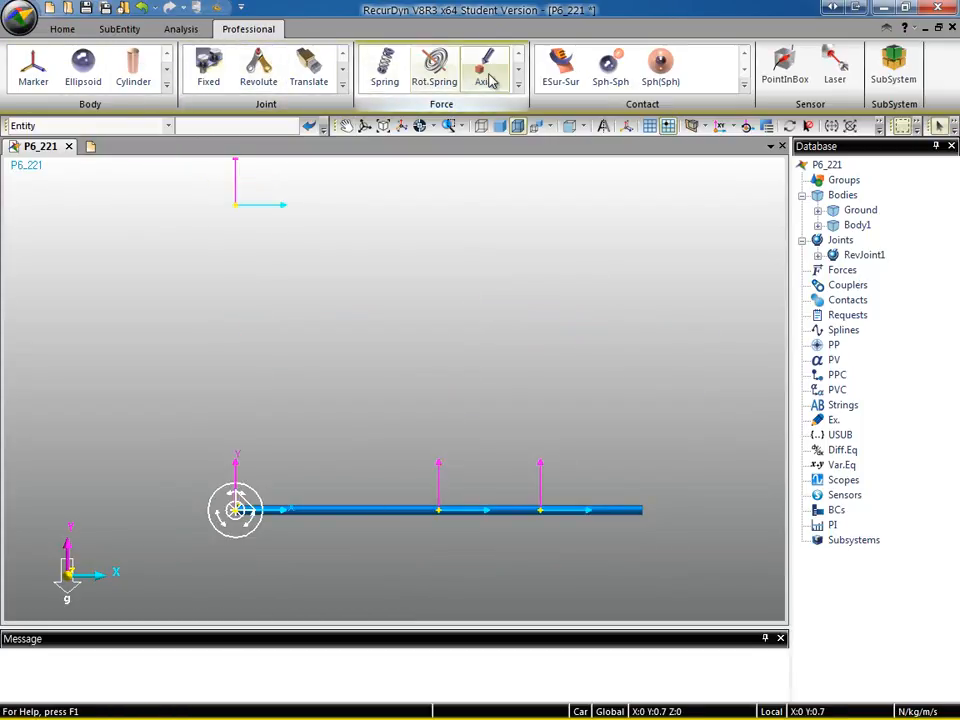
pyautogui.click(386, 68)
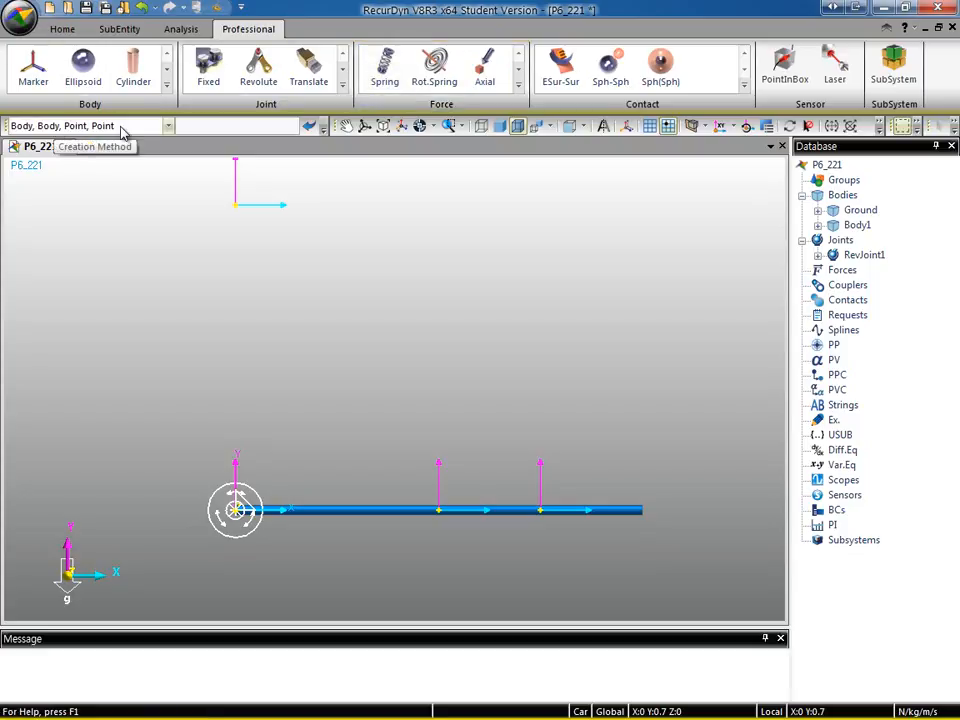
pyautogui.click(139, 251)
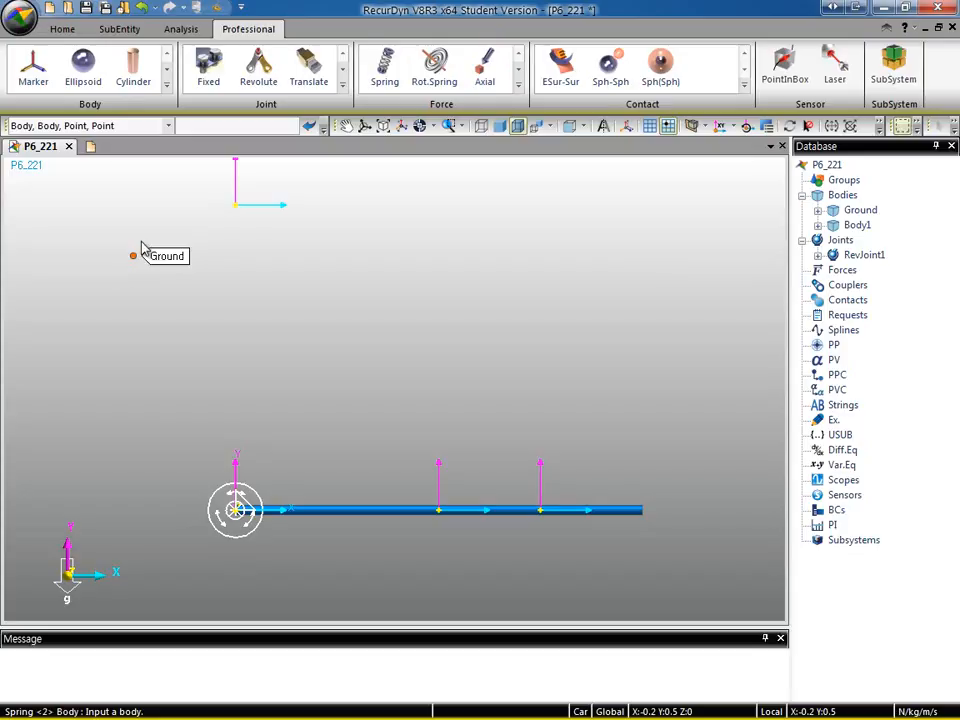
pyautogui.click(391, 513)
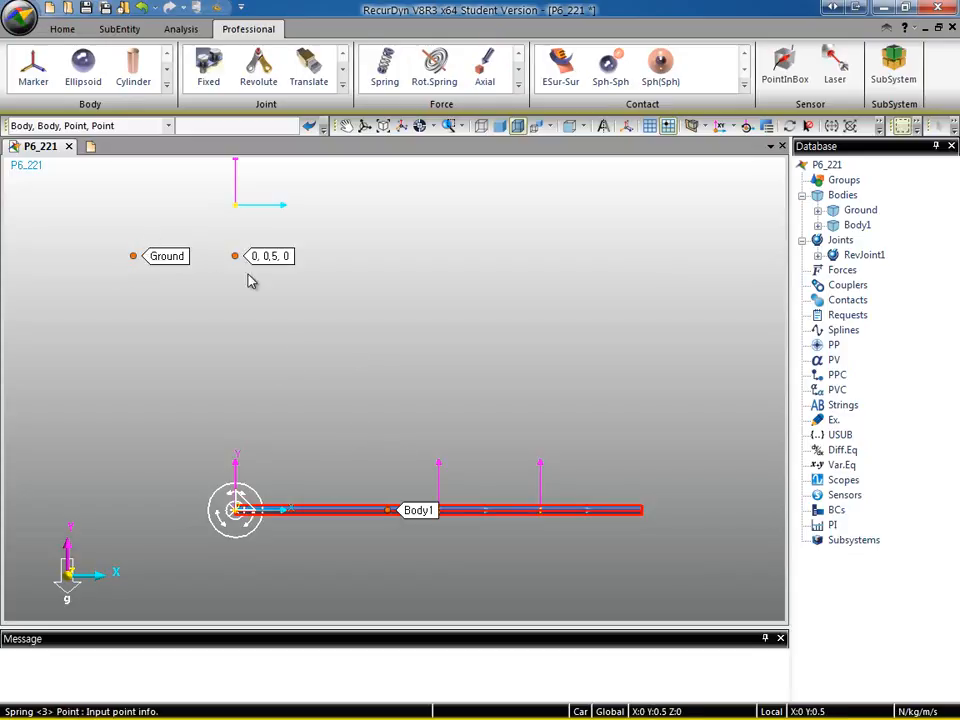
pyautogui.click(234, 206)
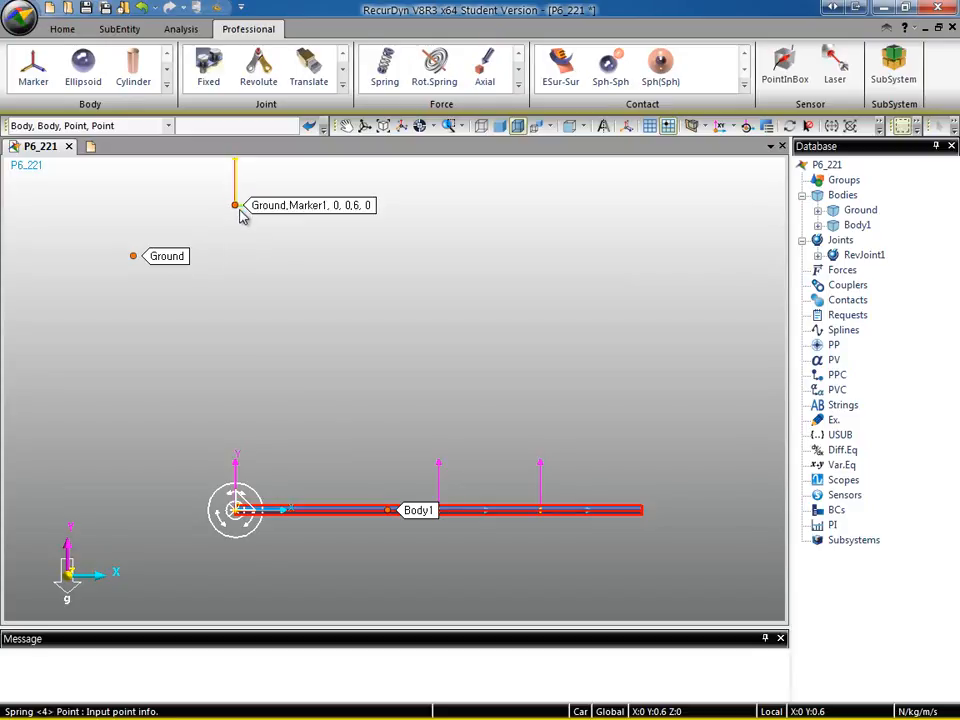
pyautogui.click(541, 512)
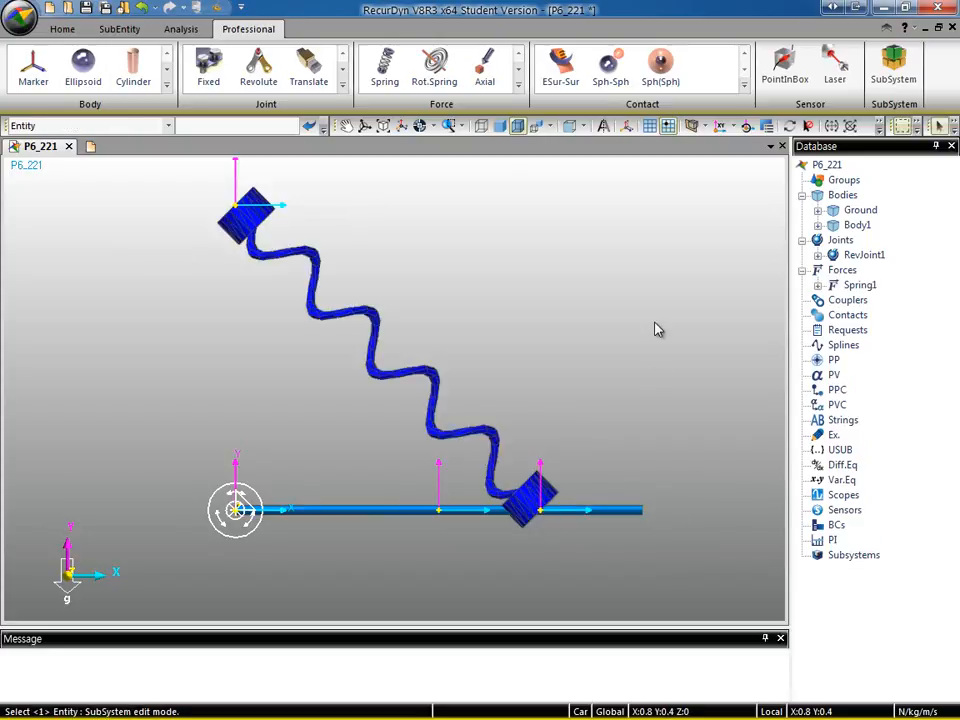
# Open the spring's properties and set its spring coefficient to 100 and damping coefficient to 0
pyautogui.click(247, 222)
pyautogui.rightClick(247, 222)
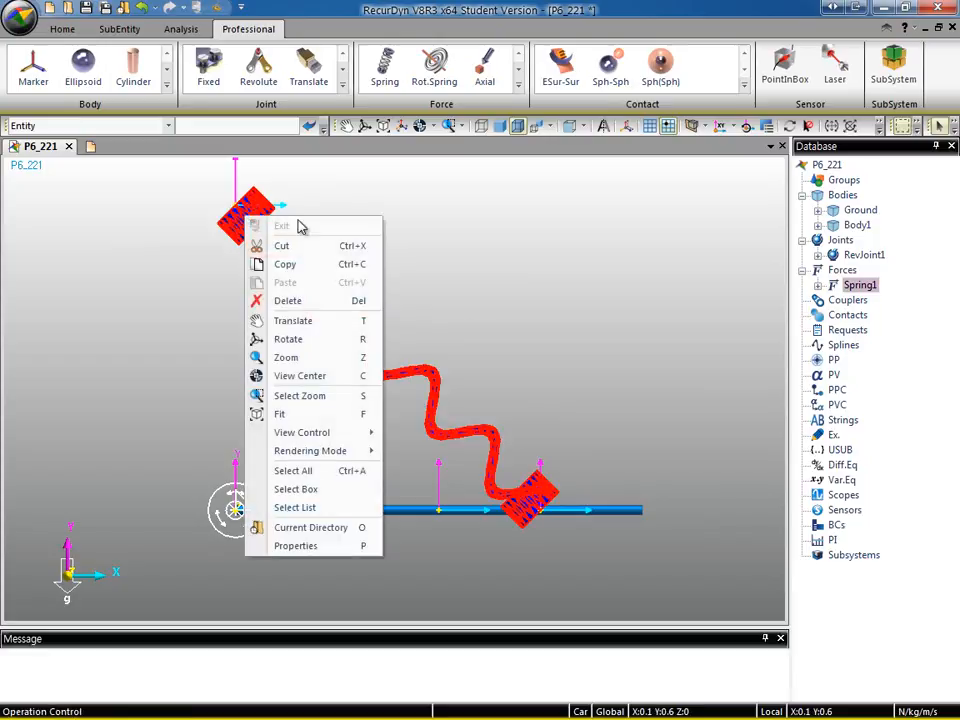
pyautogui.click(338, 547)
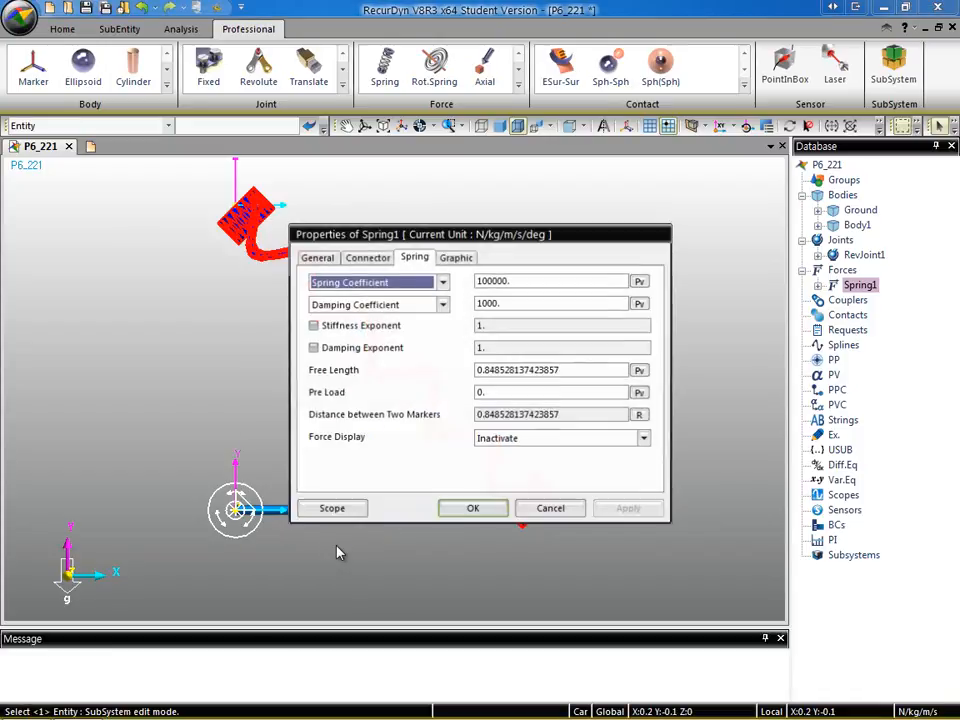
pyautogui.moveTo(404, 232); pyautogui.dragTo(520, 192)
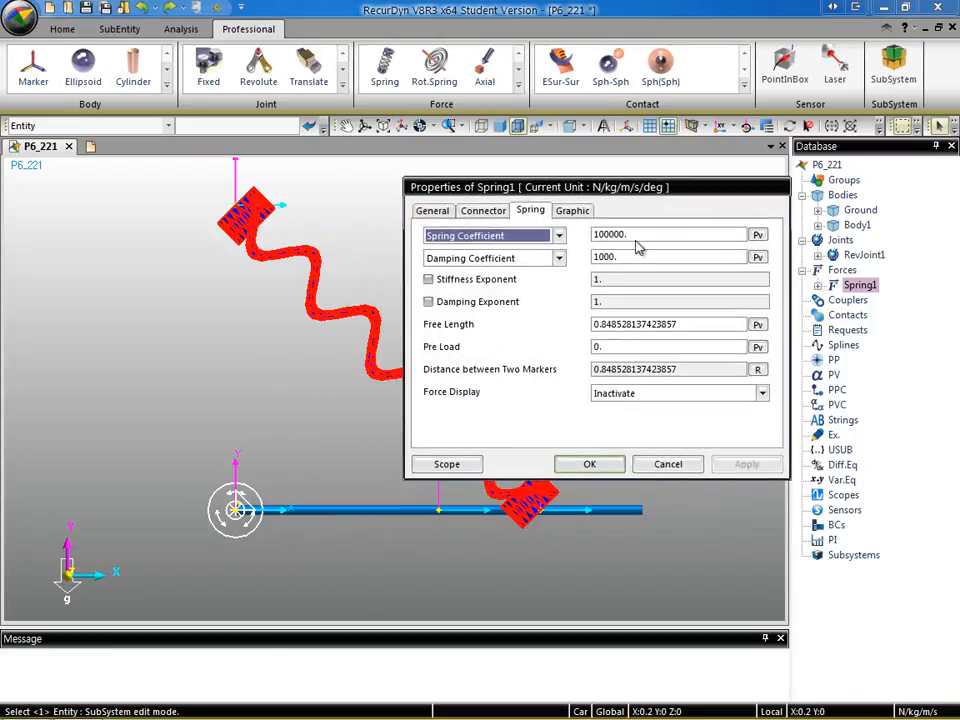
pyautogui.doubleClick(590, 236)
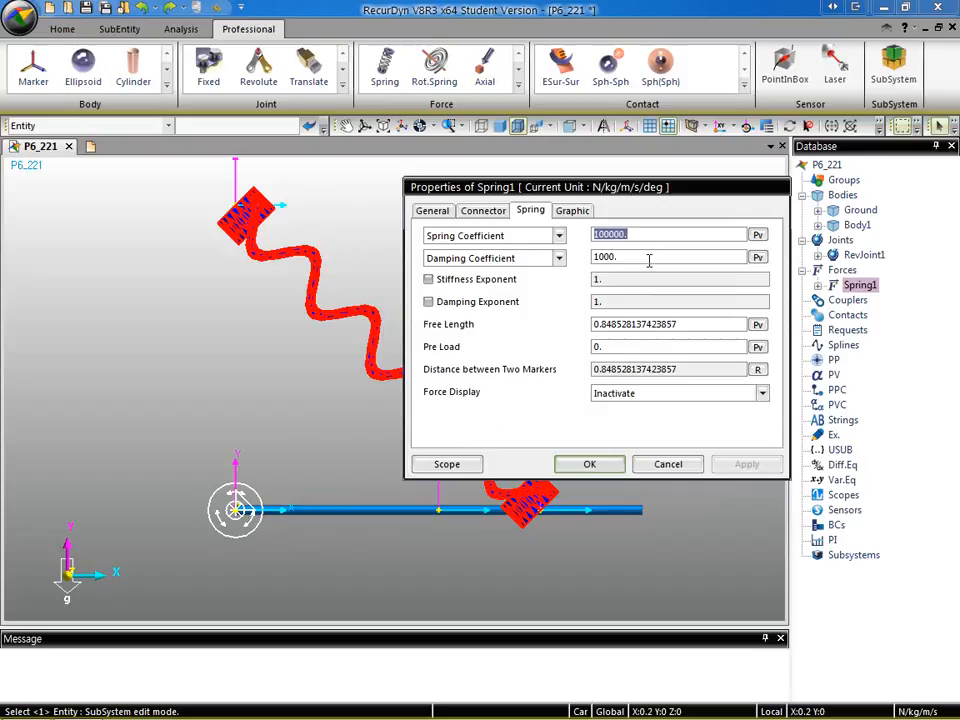
pyautogui.write('100')
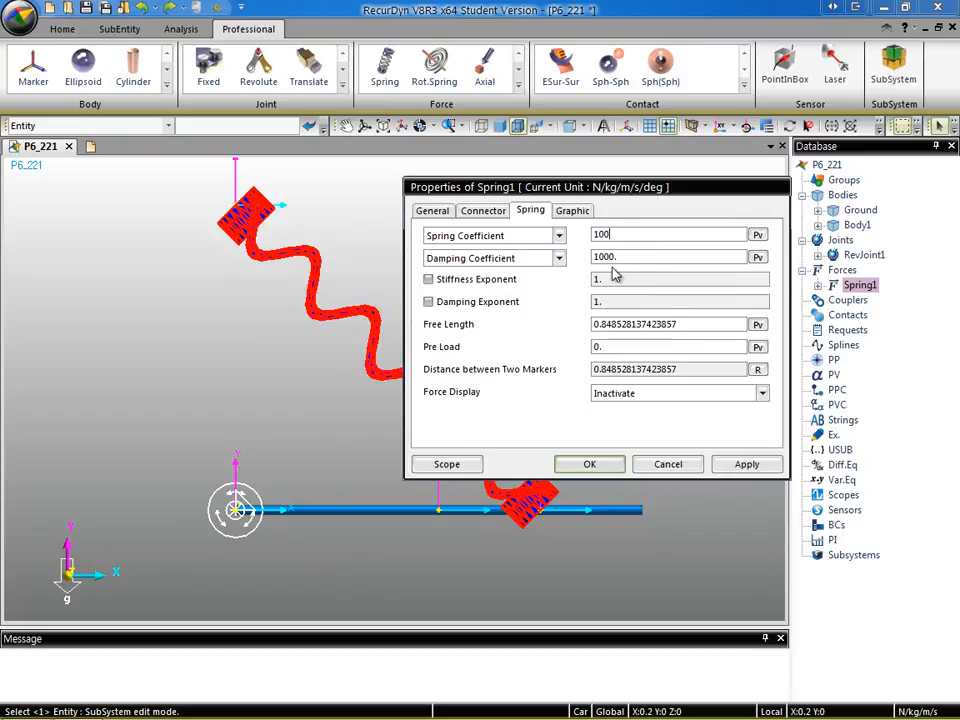
pyautogui.moveTo(641, 258); pyautogui.dragTo(586, 271)
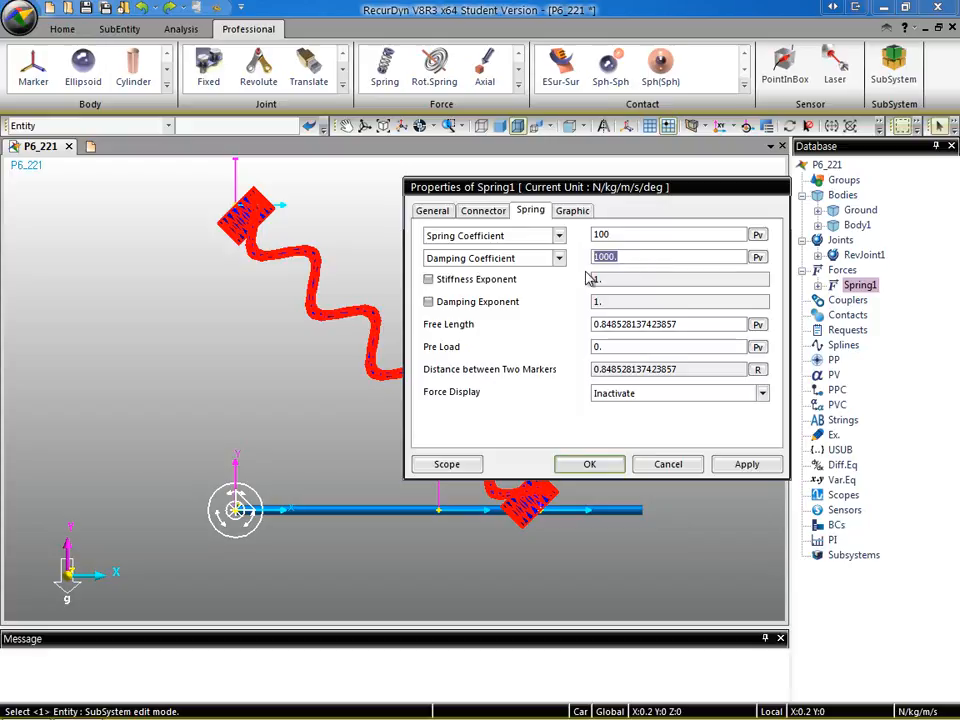
pyautogui.write('0')
pyautogui.moveTo(416, 356)
pyautogui.mouseDown()
pyautogui.moveTo(568, 380)
pyautogui.moveTo(685, 381)
pyautogui.mouseUp()
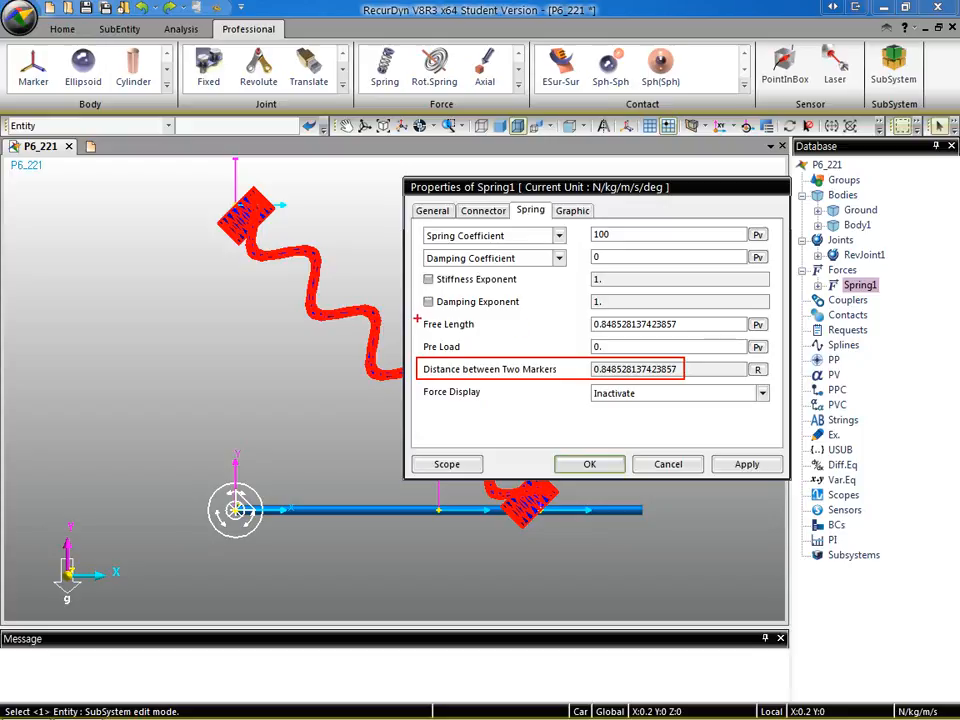
pyautogui.moveTo(416, 310)
pyautogui.mouseDown()
pyautogui.moveTo(765, 317)
pyautogui.moveTo(706, 336)
pyautogui.mouseUp()
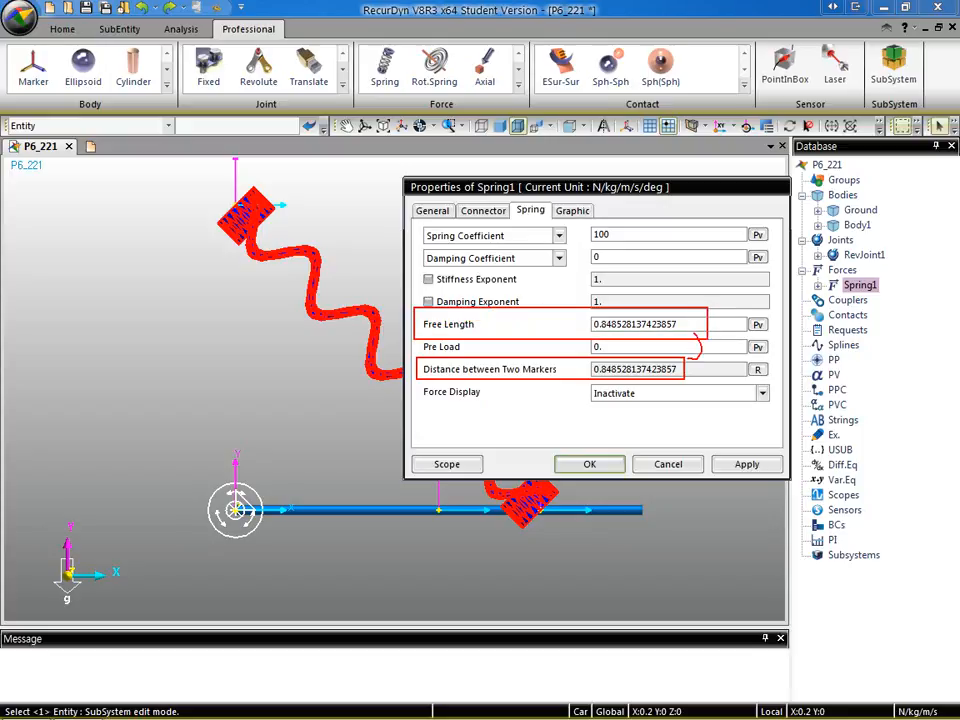
pyautogui.moveTo(688, 330); pyautogui.dragTo(695, 324)
pyautogui.moveTo(620, 310)
pyautogui.mouseDown()
pyautogui.moveTo(660, 338)
pyautogui.moveTo(589, 326)
pyautogui.mouseUp()
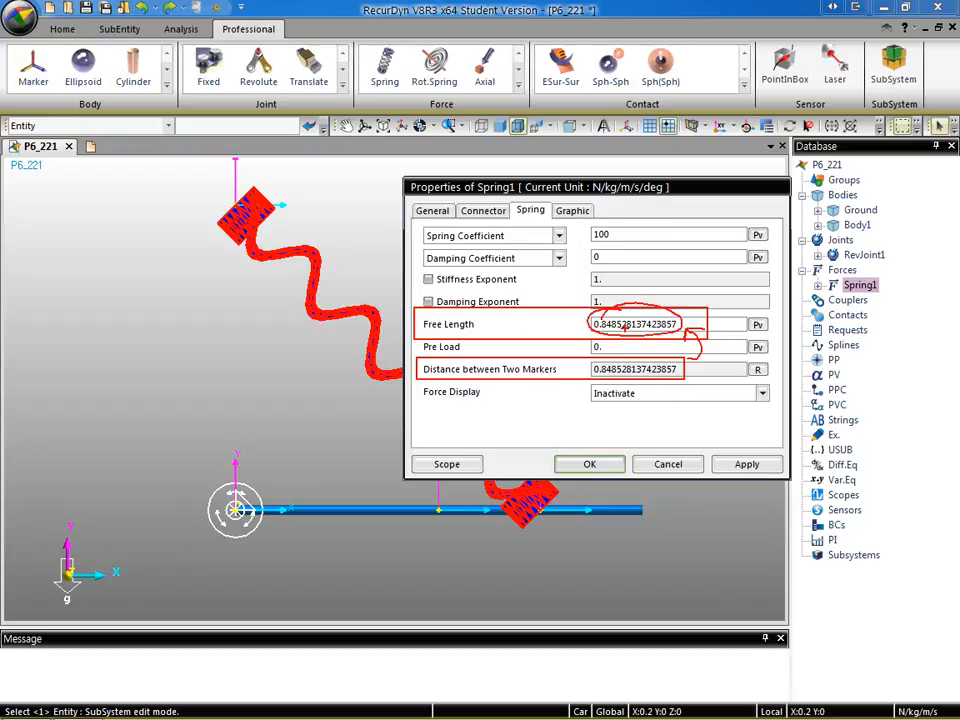
pyautogui.moveTo(348, 229); pyautogui.dragTo(344, 246)
pyautogui.moveTo(360, 237)
pyautogui.mouseDown()
pyautogui.moveTo(383, 237)
pyautogui.moveTo(548, 322)
pyautogui.mouseUp()
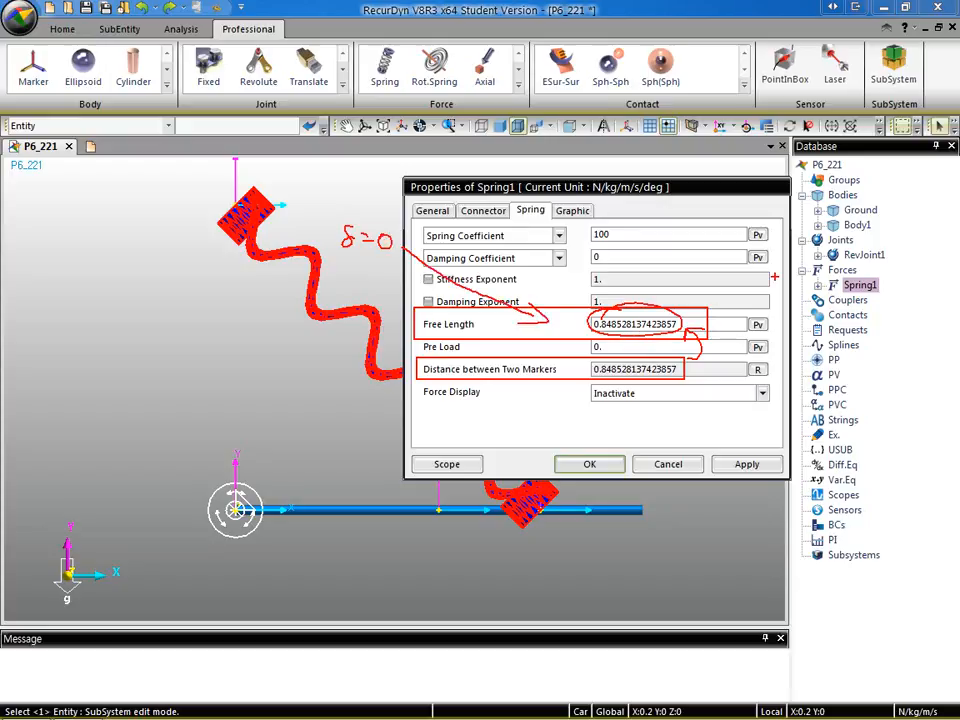
pyautogui.press('Escape')
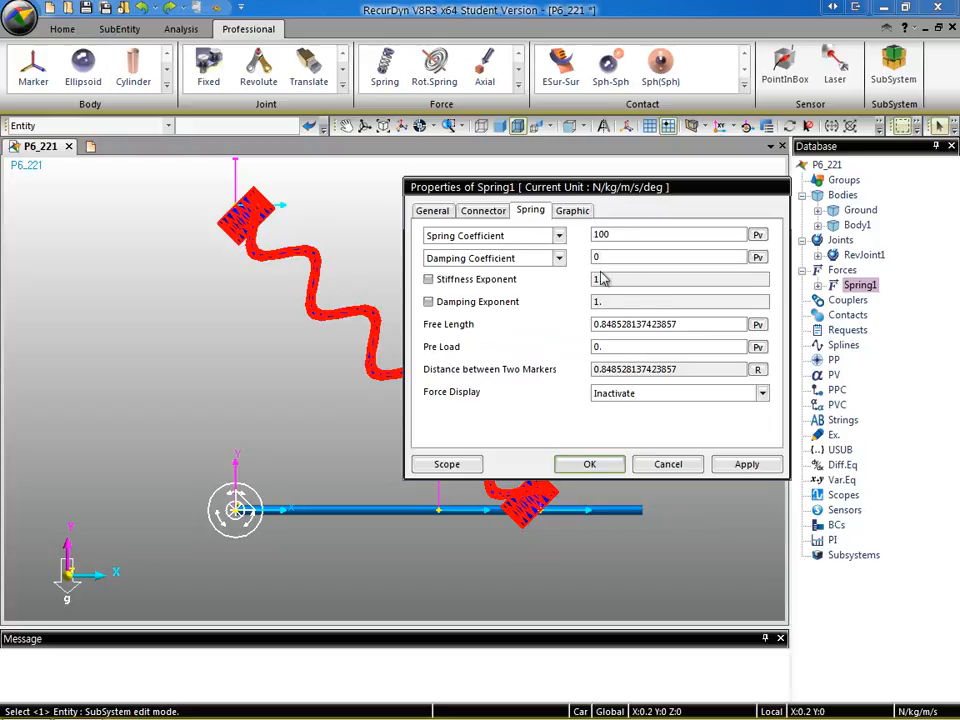
pyautogui.moveTo(690, 326); pyautogui.dragTo(574, 343)
pyautogui.click(676, 370)
# Set the spring graphic's diameter to 0.01 and apply it
pyautogui.moveTo(600, 187); pyautogui.dragTo(697, 83)
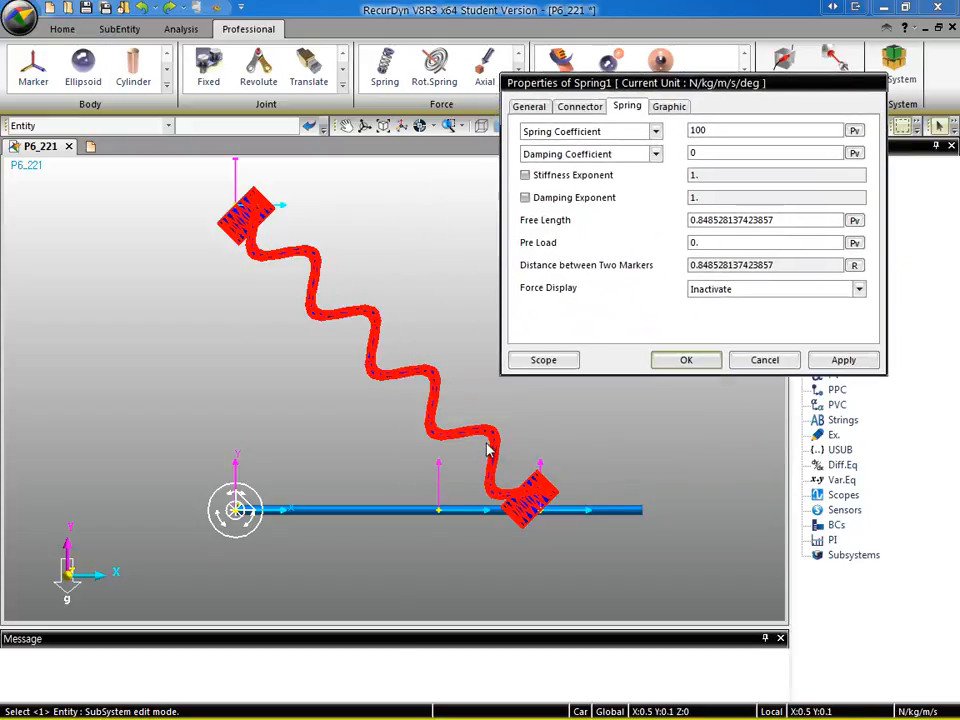
pyautogui.click(668, 107)
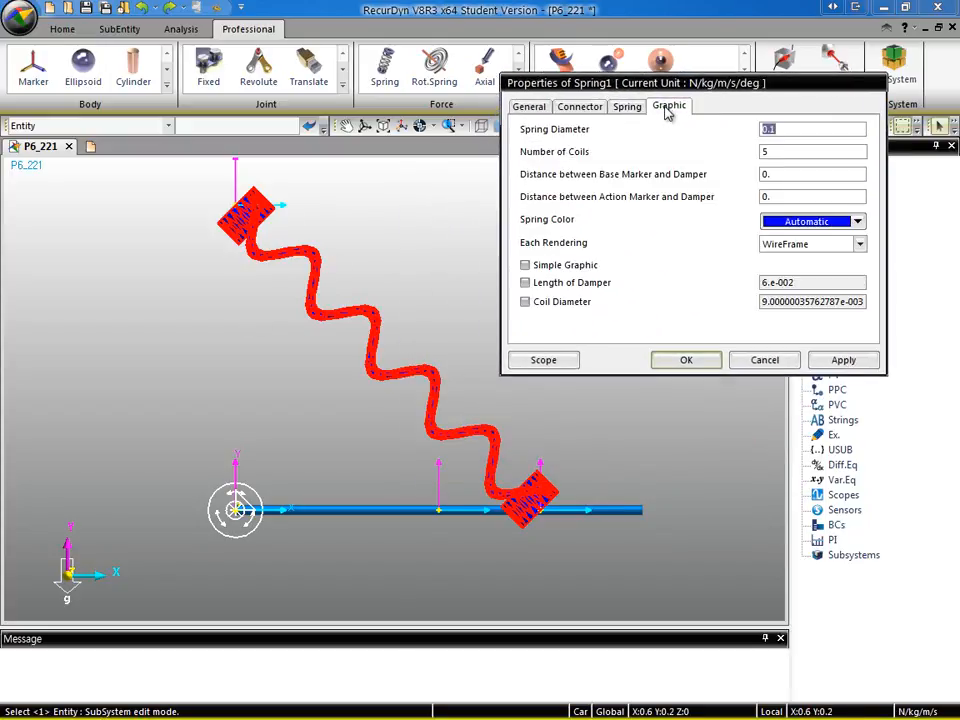
pyautogui.click(782, 130)
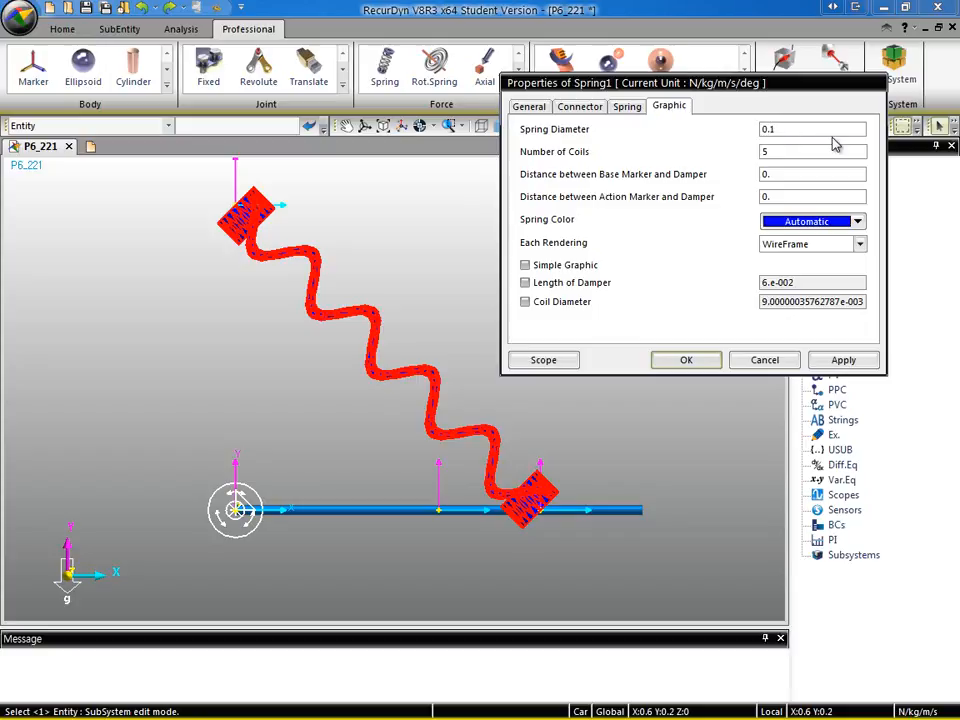
pyautogui.click(846, 362)
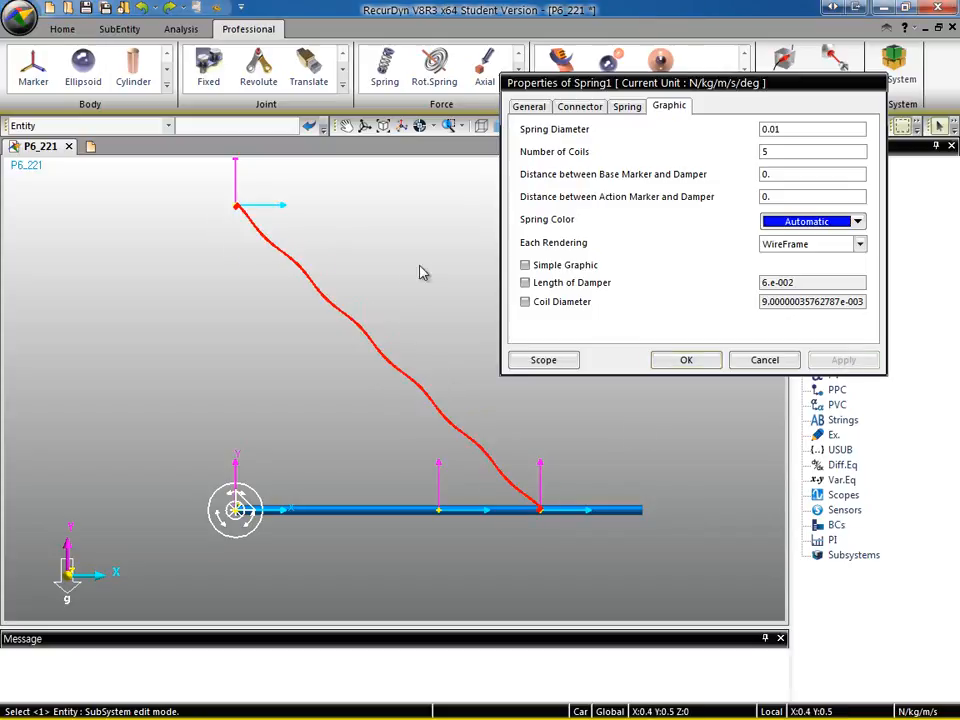
# Set the spring graphic's diameter to 0.05 and apply it
pyautogui.moveTo(793, 151); pyautogui.dragTo(758, 154)
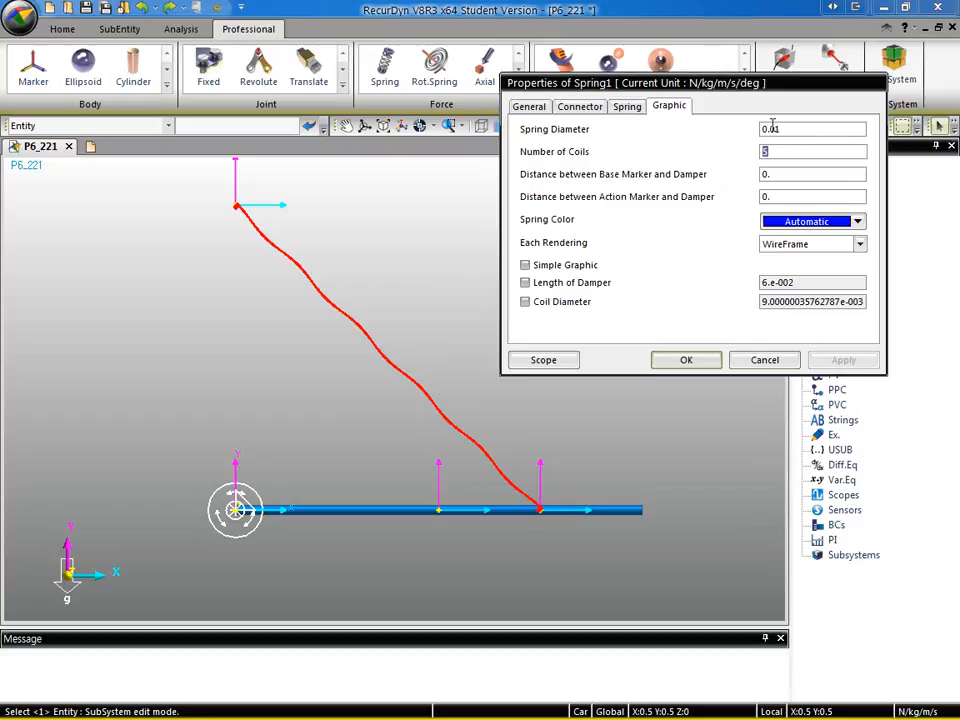
pyautogui.click(792, 131)
pyautogui.write('5')
pyautogui.click(848, 362)
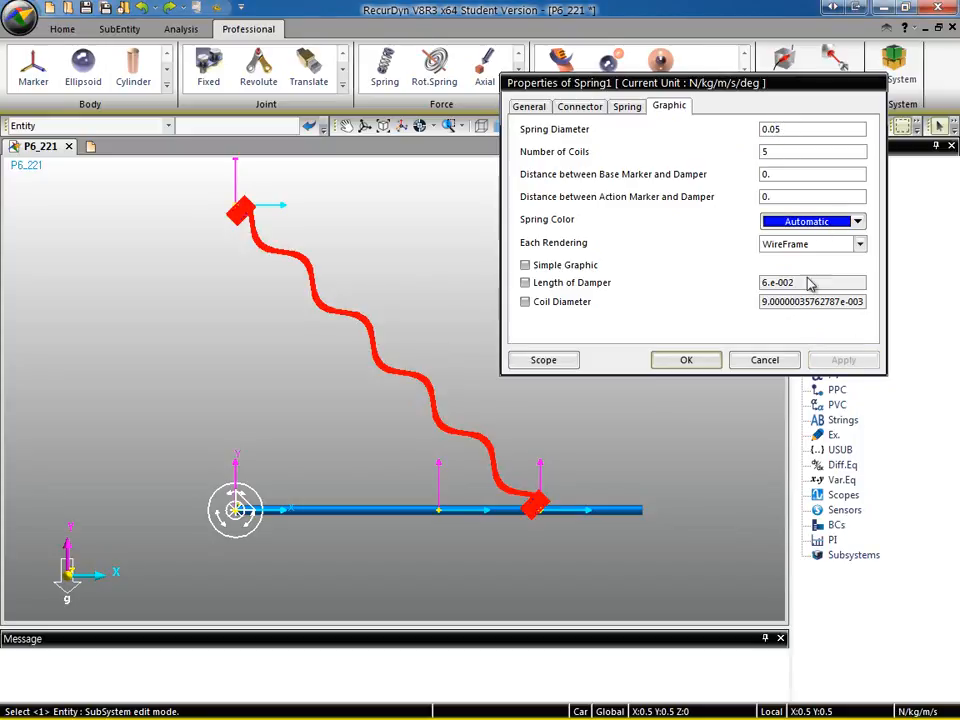
# Set the spring graphic's number of coils to 10, apply it and close the spring's properties
pyautogui.doubleClick(778, 152)
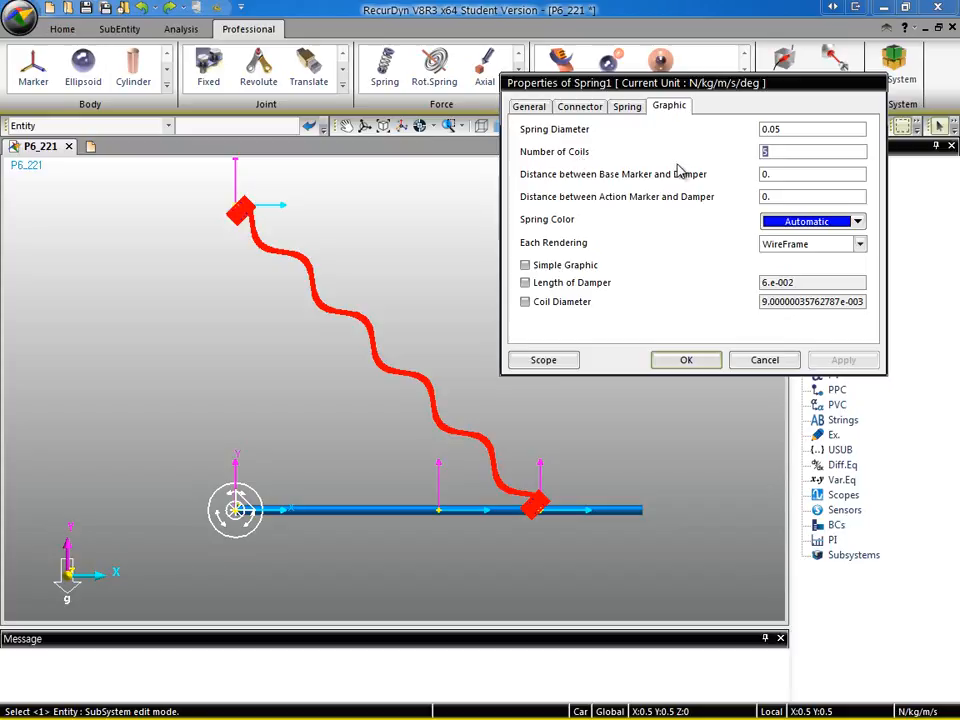
pyautogui.write('10')
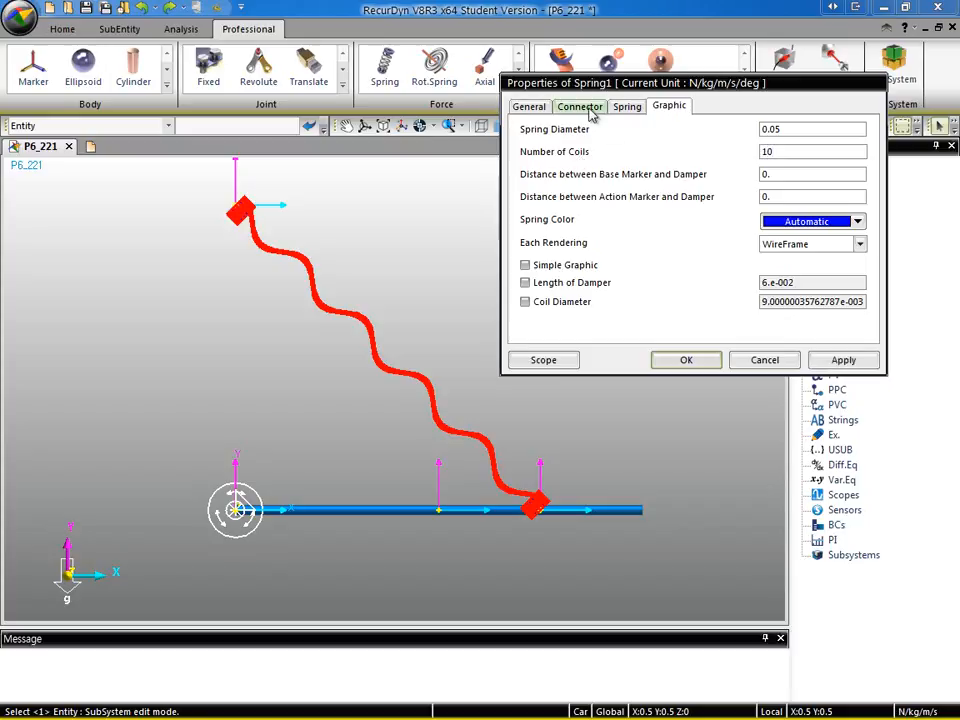
pyautogui.click(843, 361)
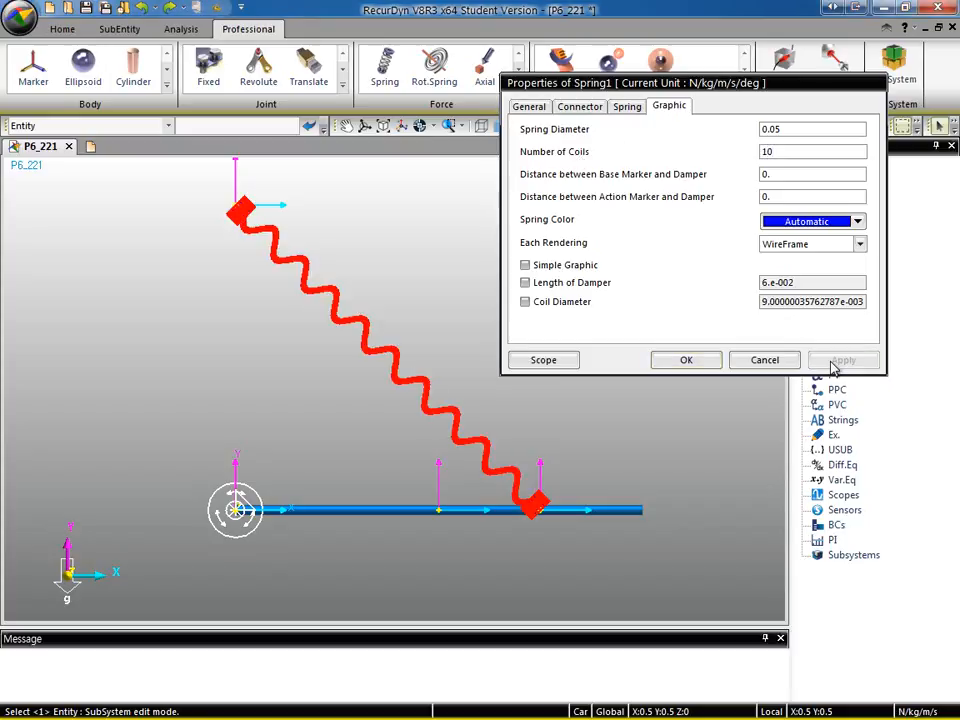
pyautogui.click(690, 362)
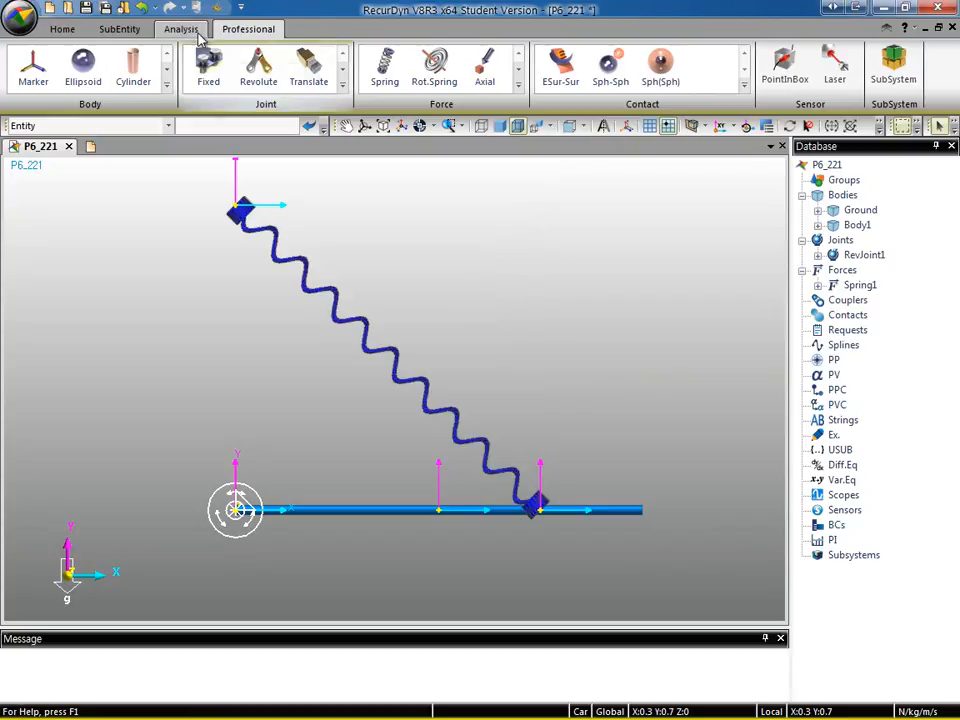
# Save the model as P6_221.rdyn in the RDyn folder
pyautogui.click(86, 9)
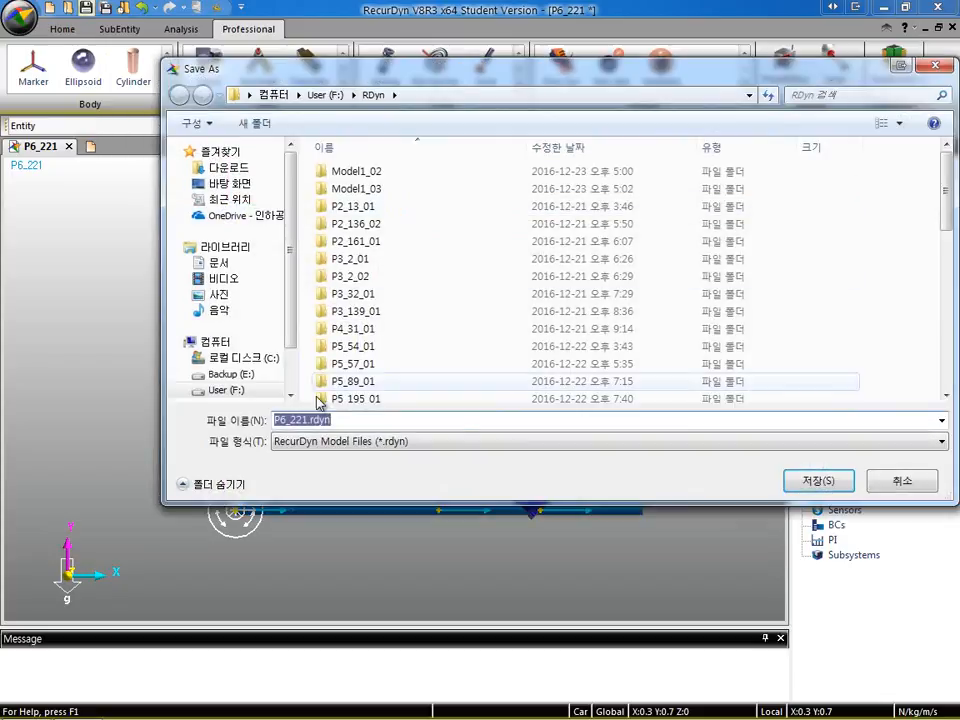
pyautogui.click(829, 483)
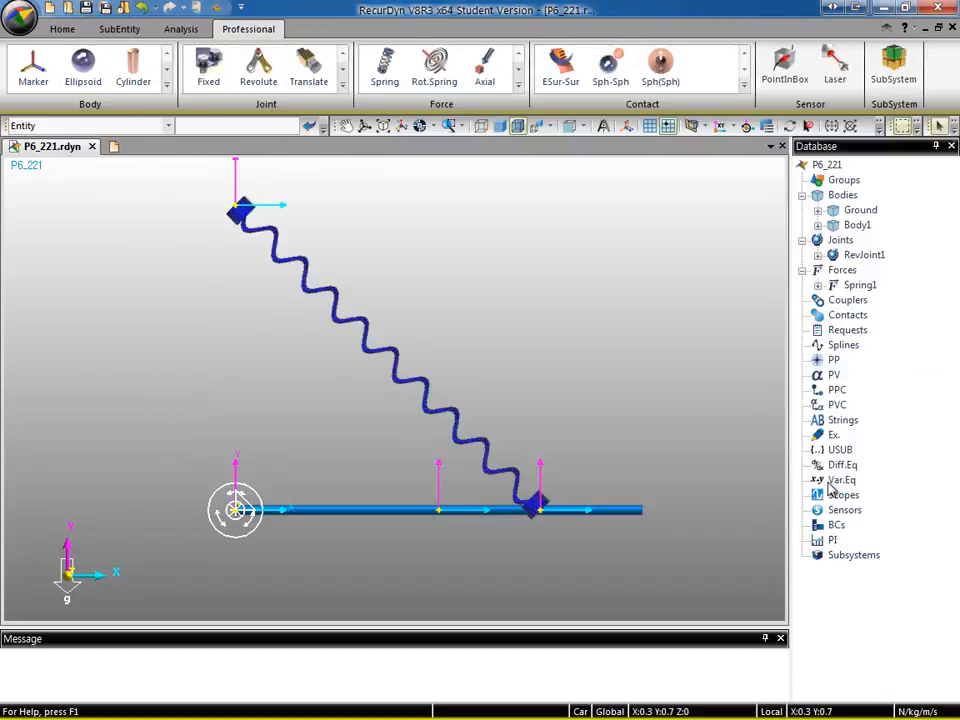
# Set up a dynamic/kinematic analysis with an end time of 1 s, 500 steps and a Y gravity of -9.81
pyautogui.click(184, 30)
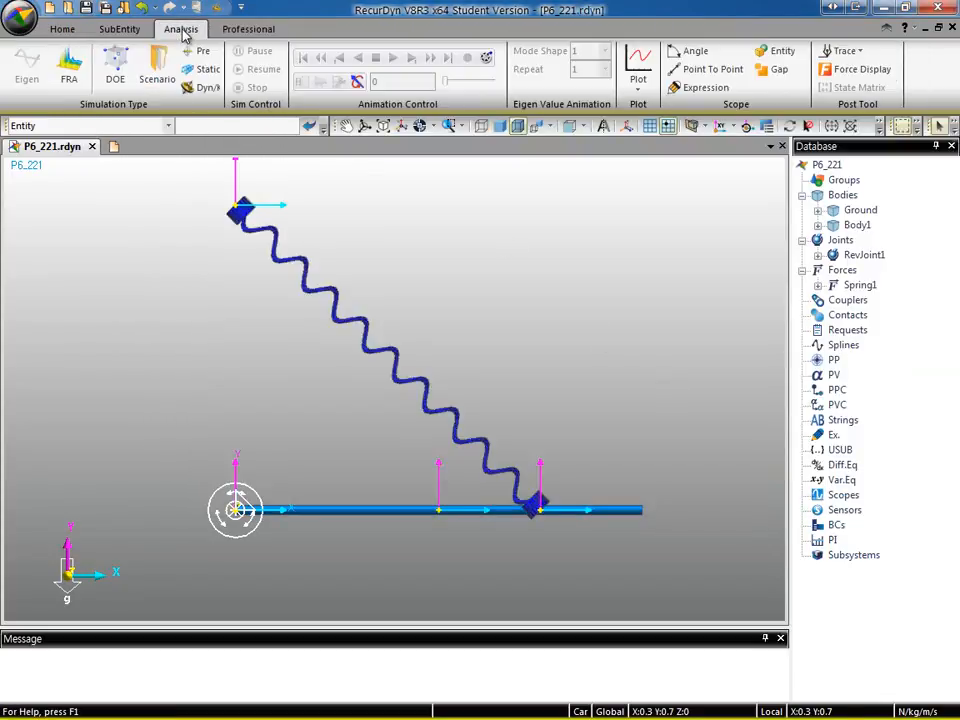
pyautogui.click(207, 88)
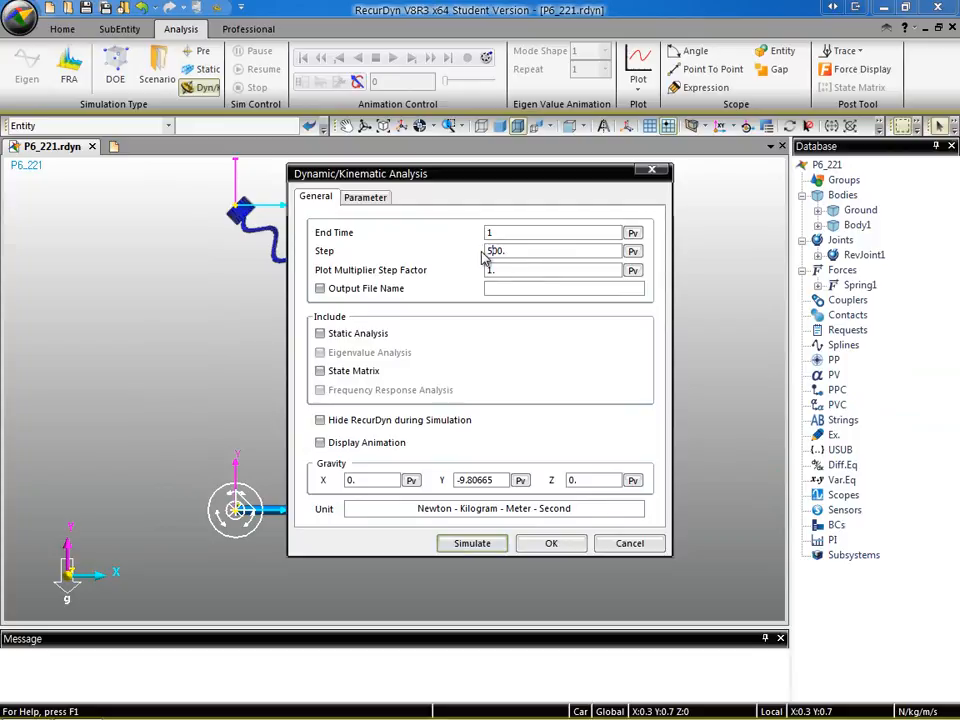
pyautogui.click(525, 252)
pyautogui.moveTo(428, 467)
pyautogui.mouseDown()
pyautogui.moveTo(460, 488)
pyautogui.moveTo(507, 497)
pyautogui.moveTo(502, 482)
pyautogui.mouseUp()
pyautogui.write('1')
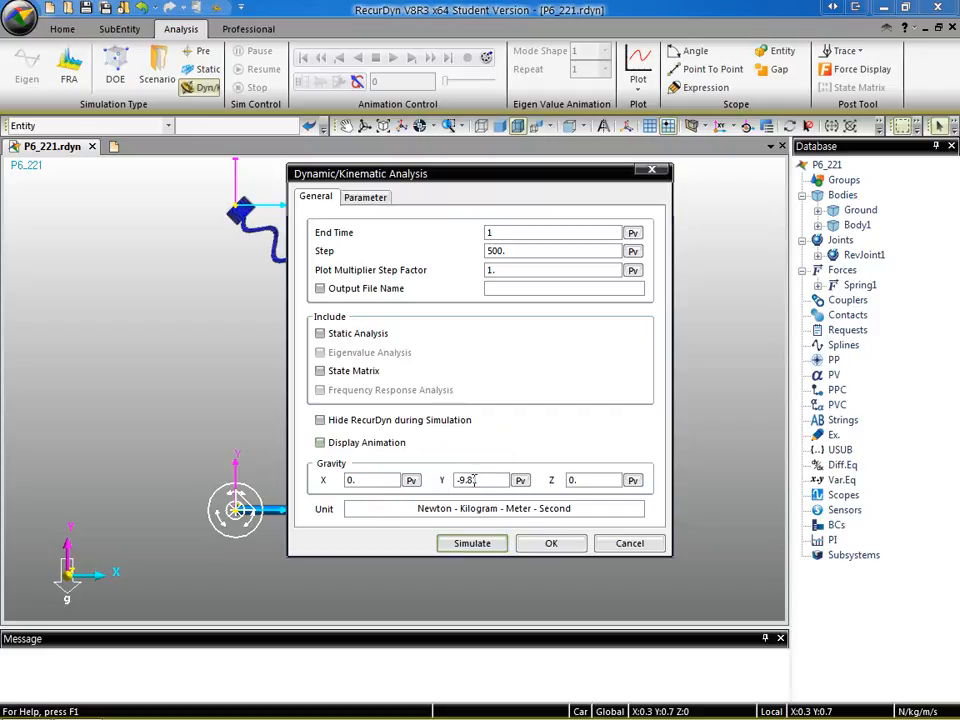
# Set the analysis's maximum time step to 1.e-003 and integrator type to DDASSL, and run the simulation
pyautogui.click(372, 199)
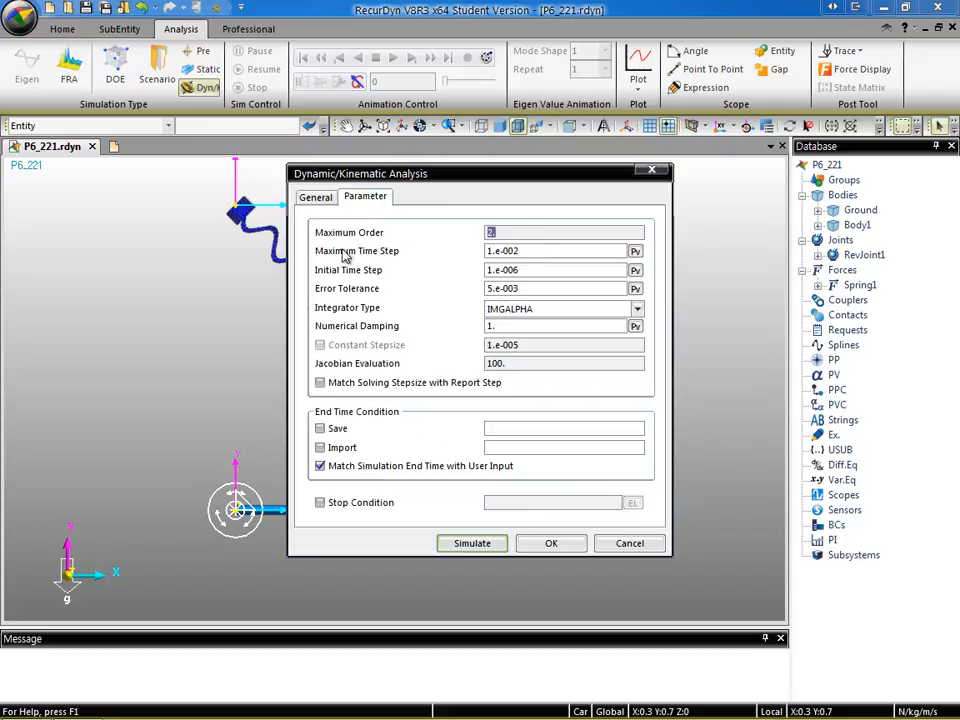
pyautogui.click(517, 253)
pyautogui.click(515, 310)
pyautogui.click(514, 324)
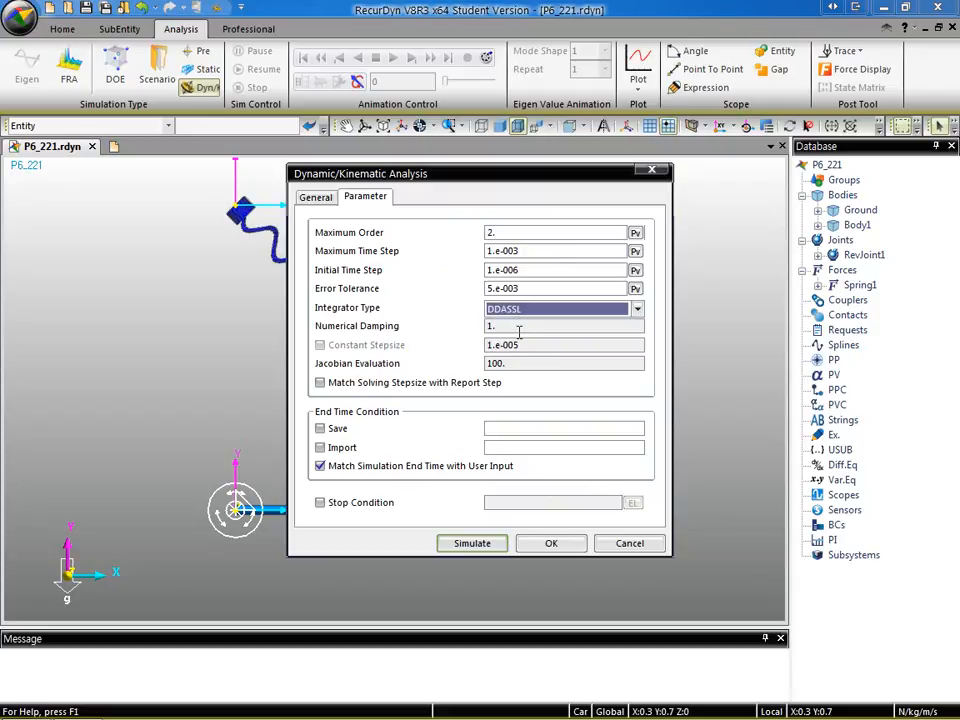
pyautogui.click(473, 543)
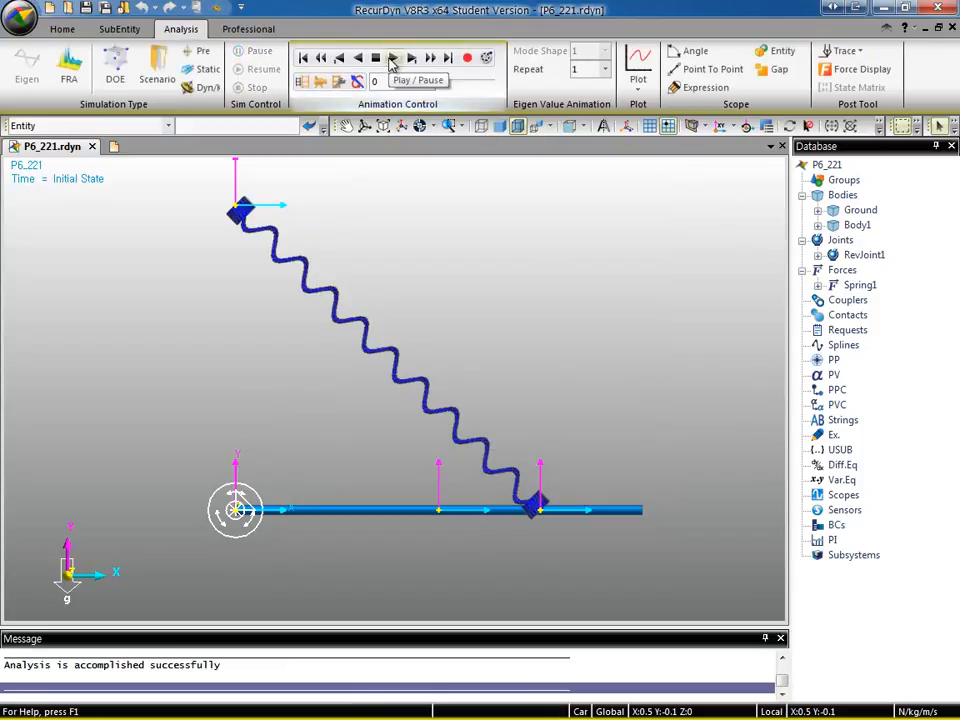
# Play the simulation animation of the bar and spring through to the end and return it to the initial state
pyautogui.scroll(3, 437, 287)
pyautogui.scroll(-2, 438, 289)
pyautogui.scroll(-2, 437, 289)
pyautogui.moveTo(431, 281); pyautogui.dragTo(435, 223, button='middle')
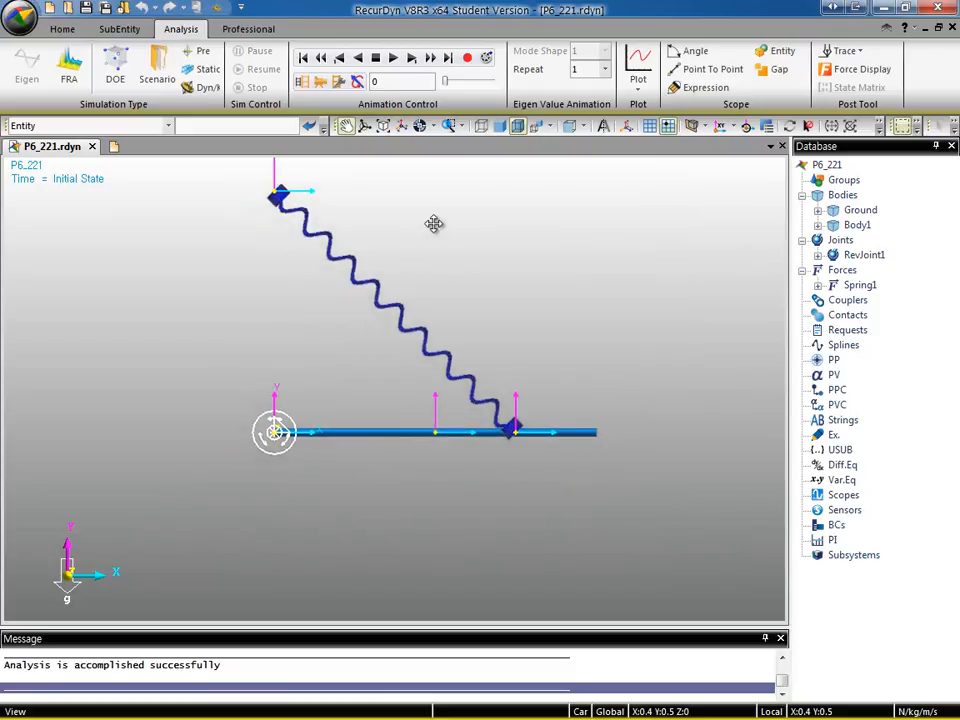
pyautogui.click(396, 59)
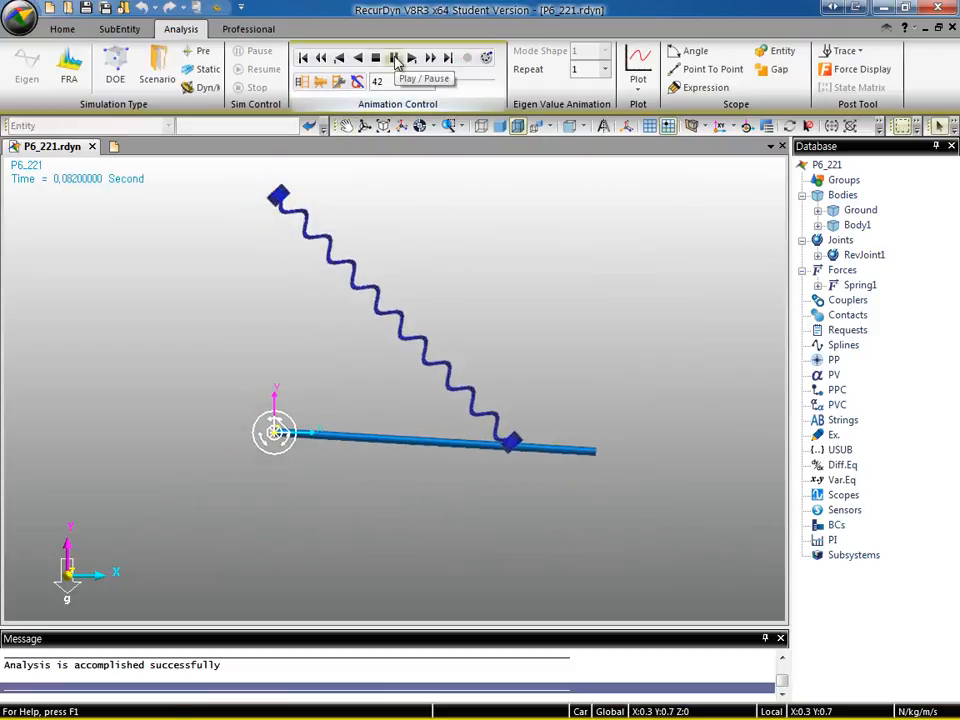
pyautogui.click(431, 58)
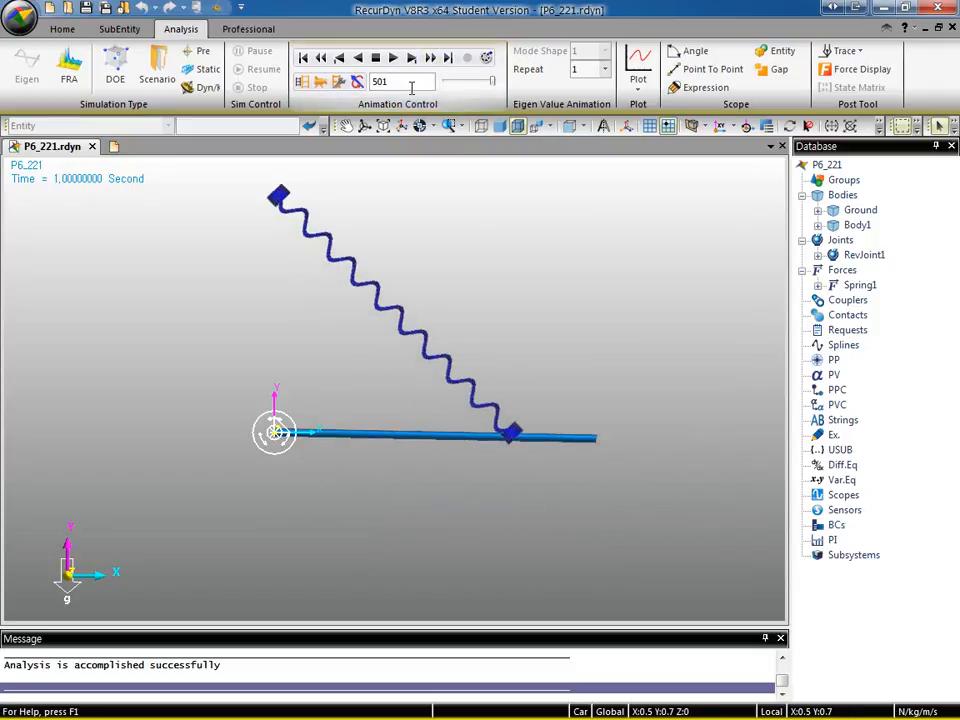
pyautogui.click(303, 59)
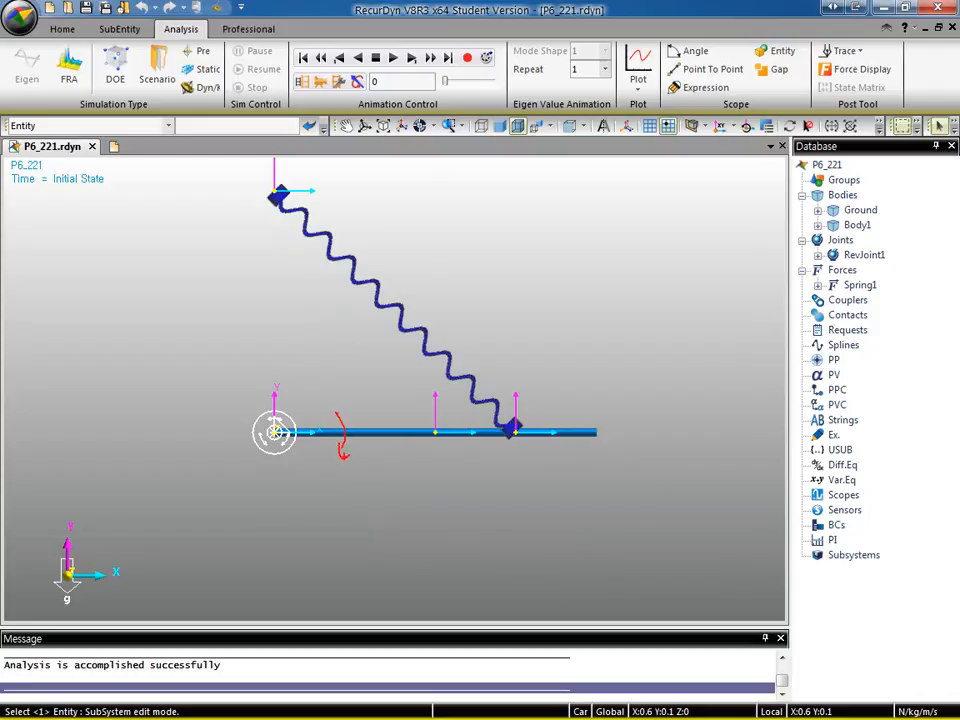
pyautogui.moveTo(381, 413)
pyautogui.mouseDown()
pyautogui.moveTo(390, 460)
pyautogui.moveTo(424, 458)
pyautogui.mouseUp()
pyautogui.moveTo(507, 226)
pyautogui.mouseDown()
pyautogui.moveTo(599, 300)
pyautogui.moveTo(590, 318)
pyautogui.moveTo(598, 327)
pyautogui.mouseUp()
pyautogui.moveTo(474, 232); pyautogui.dragTo(506, 232)
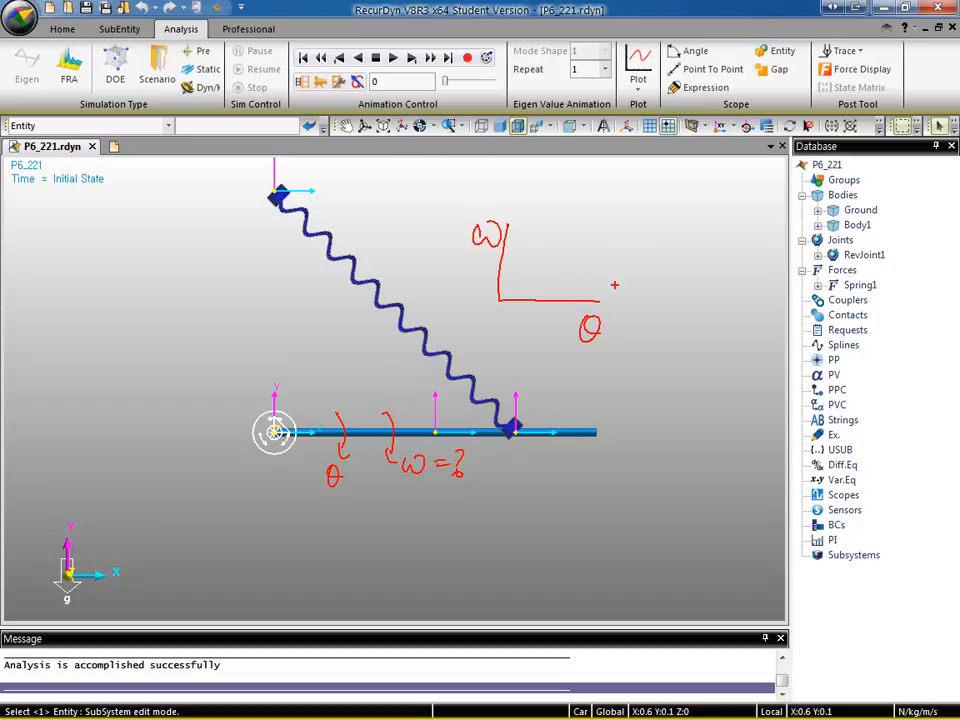
pyautogui.moveTo(631, 213)
pyautogui.mouseDown()
pyautogui.moveTo(560, 270)
pyautogui.moveTo(627, 264)
pyautogui.moveTo(628, 302)
pyautogui.mouseUp()
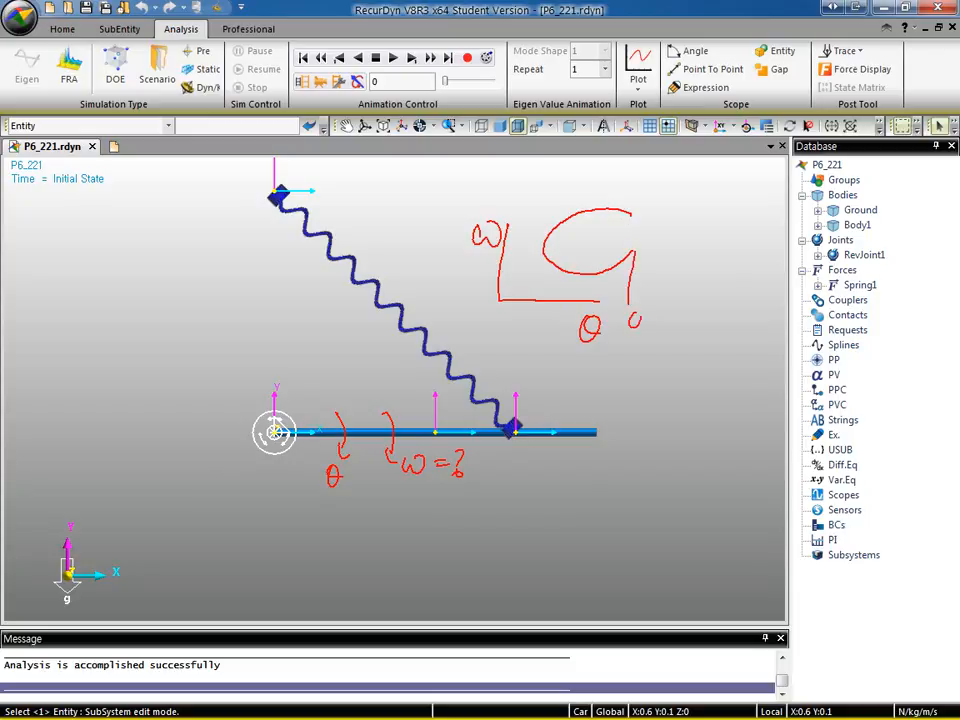
pyautogui.moveTo(543, 243); pyautogui.dragTo(536, 298)
pyautogui.moveTo(538, 310)
pyautogui.mouseDown()
pyautogui.moveTo(560, 322)
pyautogui.moveTo(545, 334)
pyautogui.mouseUp()
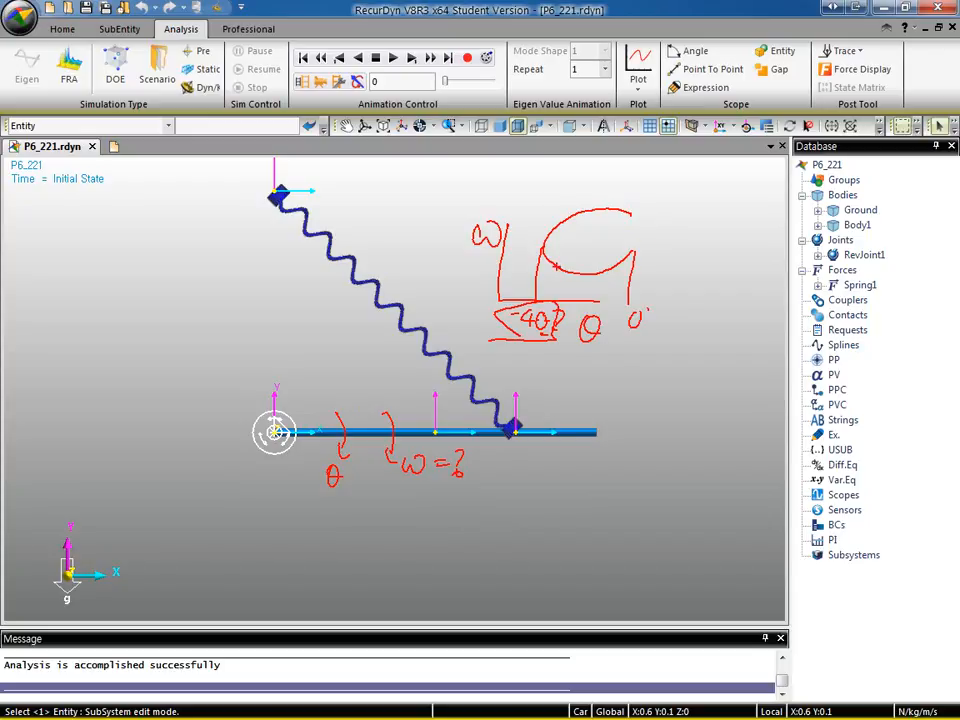
pyautogui.press('Escape')
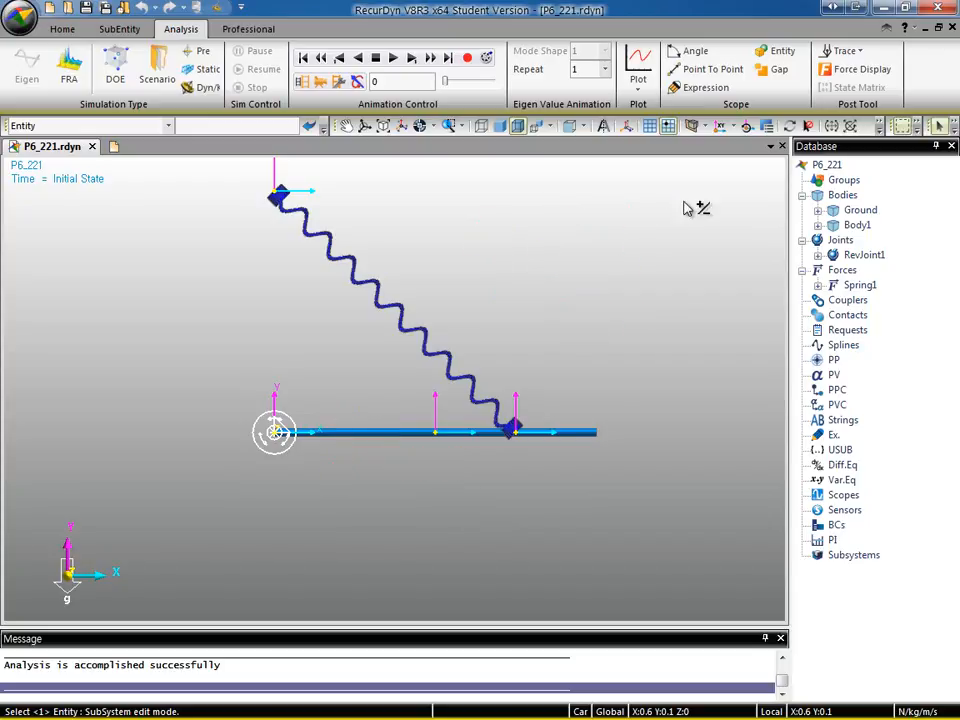
# Open a plot window for the P6_221 simulation results
pyautogui.click(640, 63)
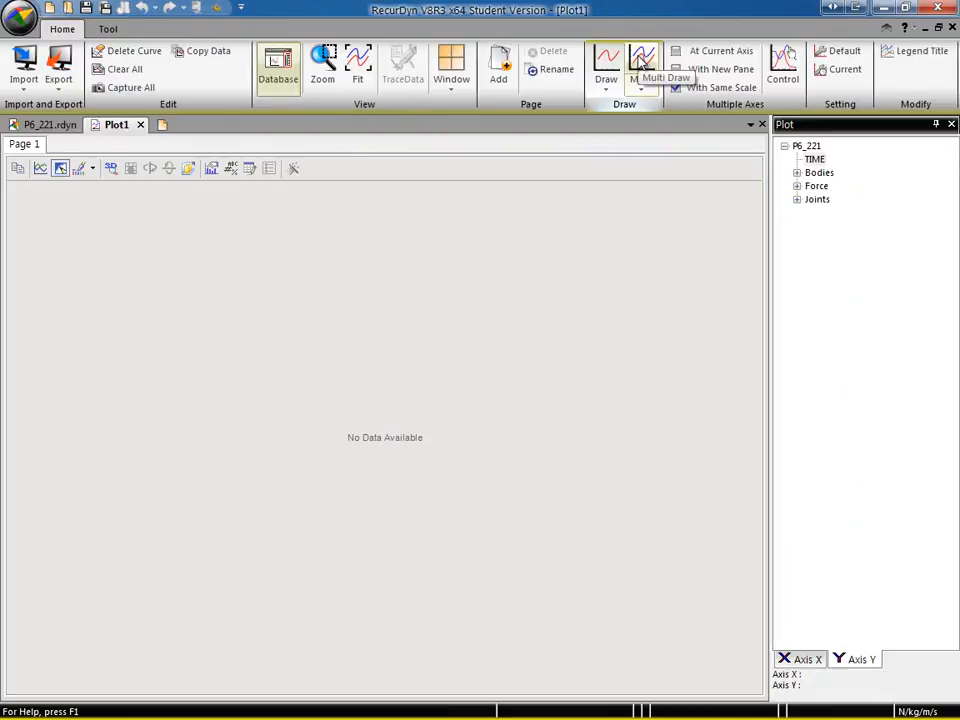
pyautogui.click(43, 124)
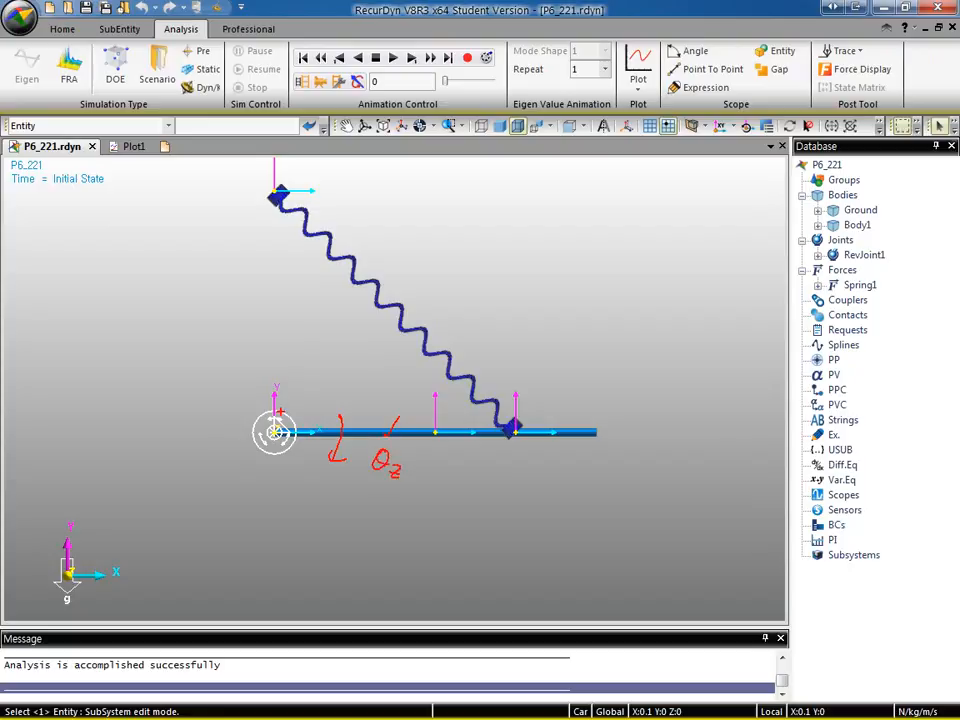
pyautogui.moveTo(311, 378); pyautogui.dragTo(362, 452)
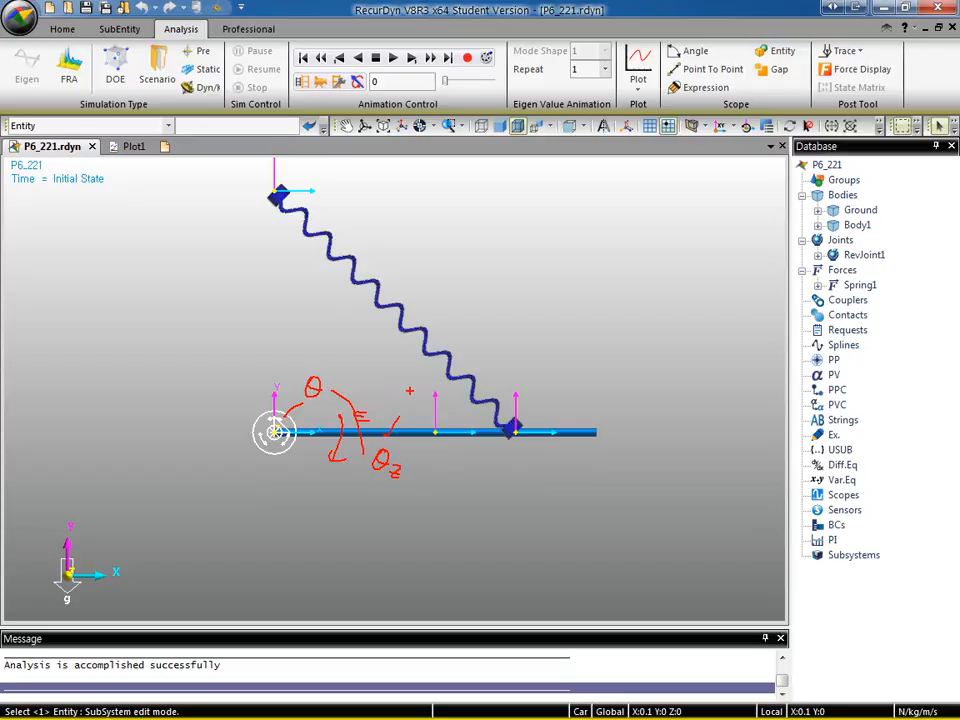
pyautogui.press('Escape')
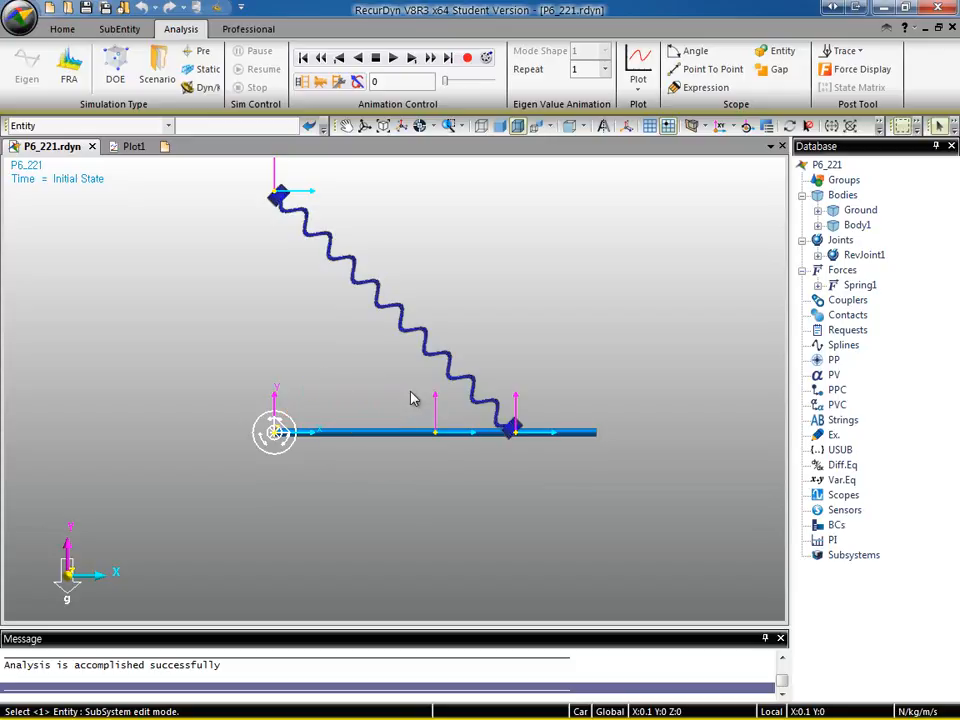
pyautogui.click(134, 146)
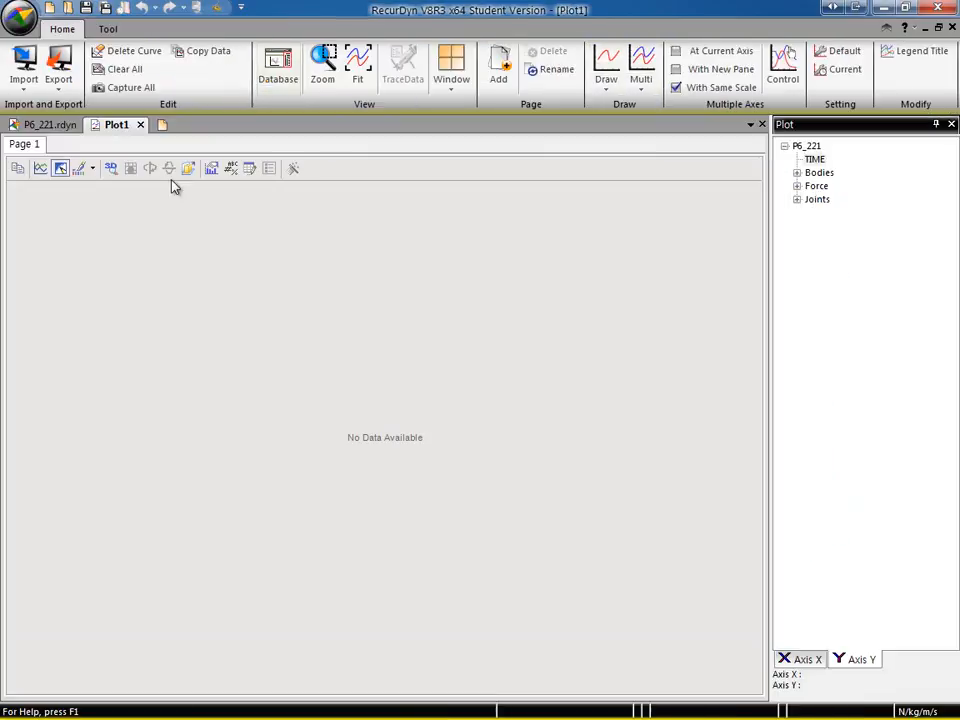
# Plot Body1's Pos_PSI angle against TIME
pyautogui.click(811, 660)
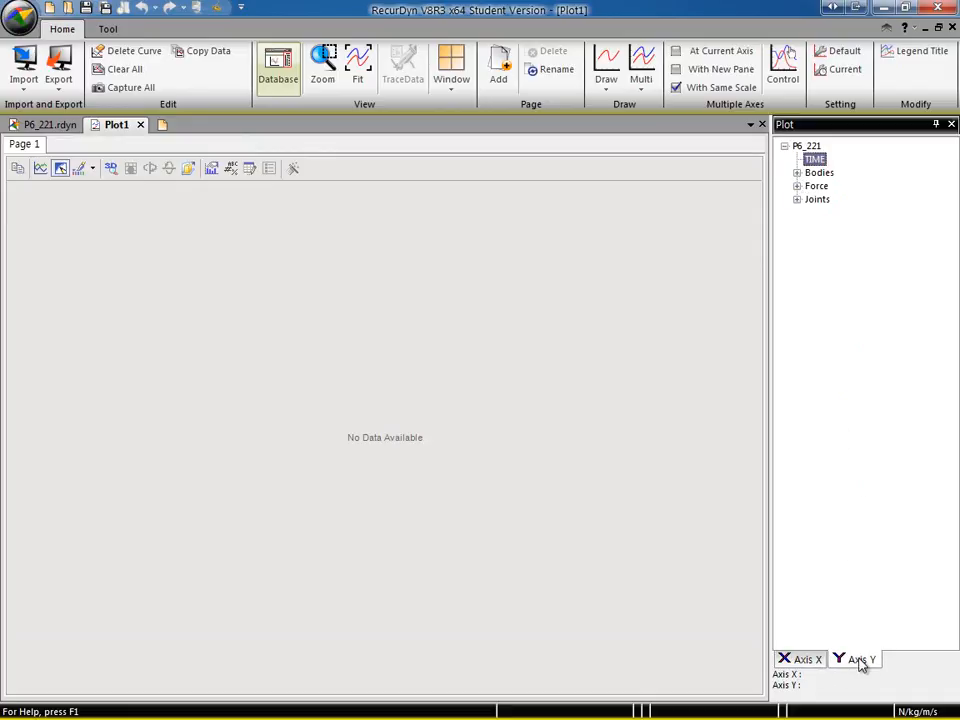
pyautogui.click(797, 173)
pyautogui.click(809, 186)
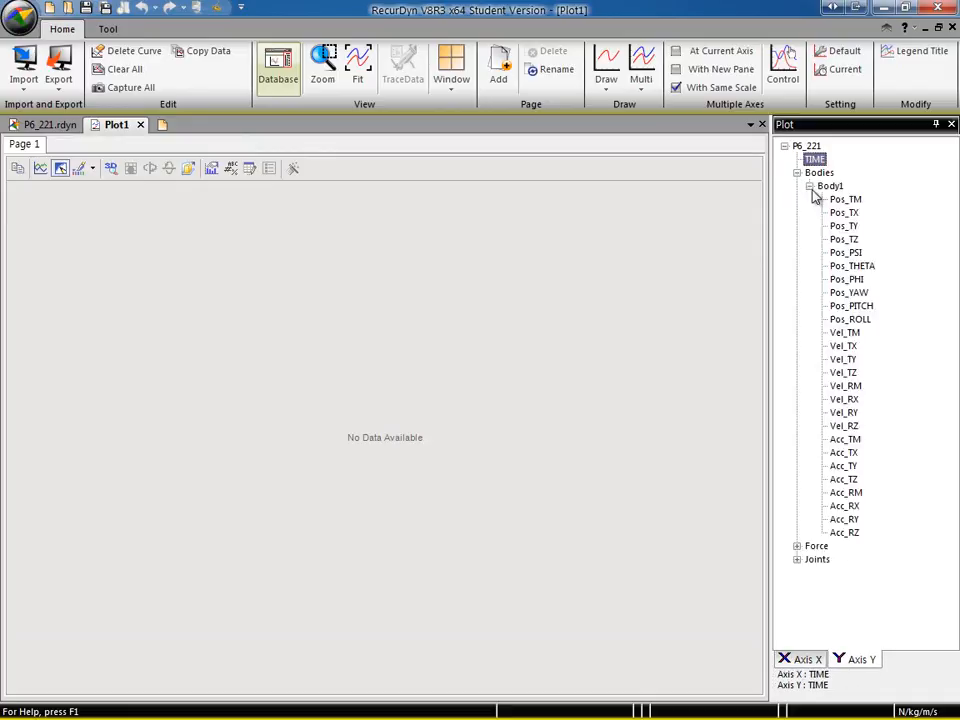
pyautogui.doubleClick(847, 256)
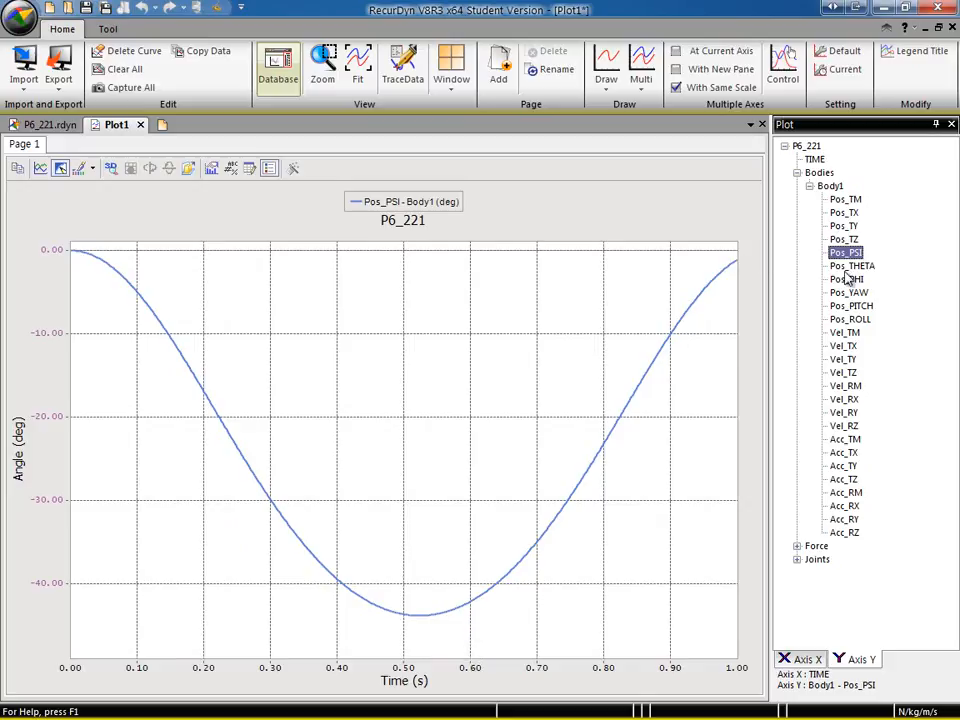
# Overlay RevJoint1's Pos1_Relative curve on the Pos_PSI plot for comparison, and clear all curves from the page
pyautogui.click(797, 559)
pyautogui.click(809, 572)
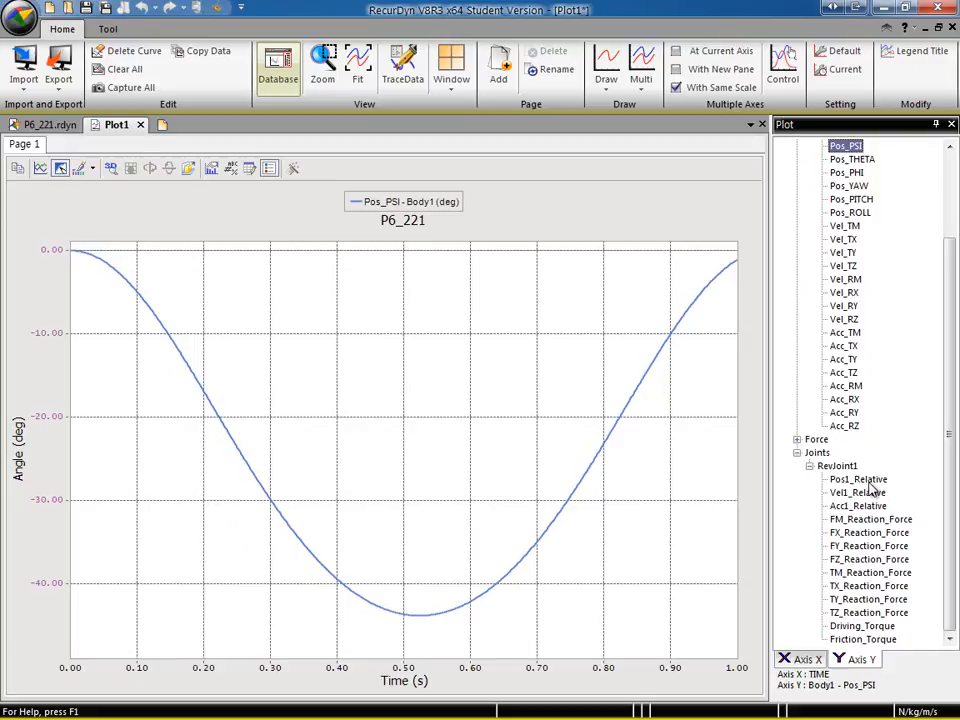
pyautogui.doubleClick(873, 482)
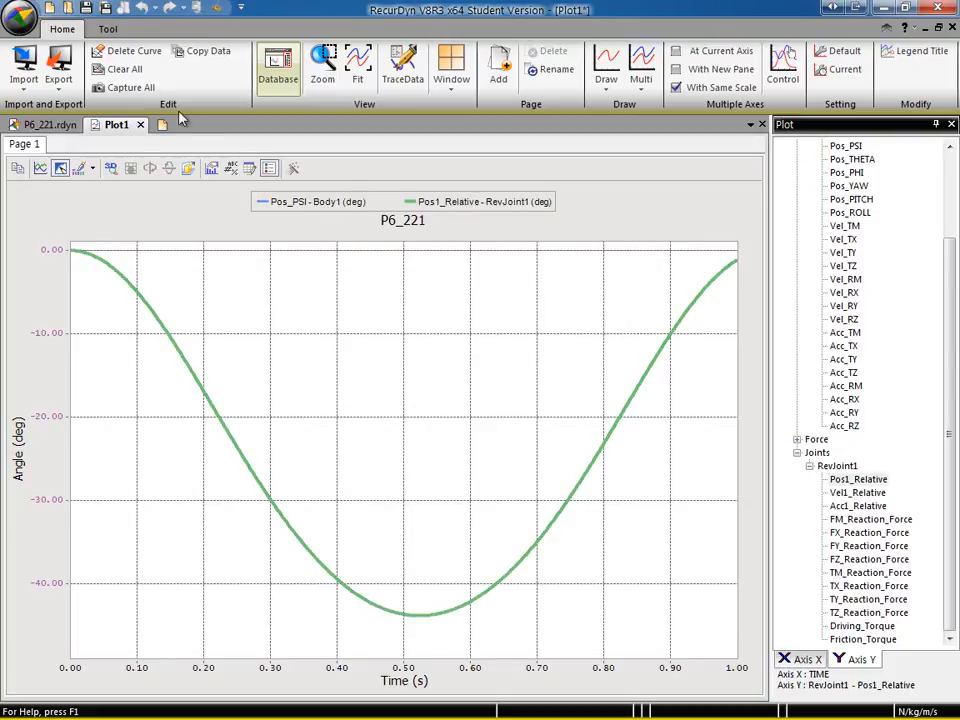
pyautogui.click(122, 68)
pyautogui.click(505, 409)
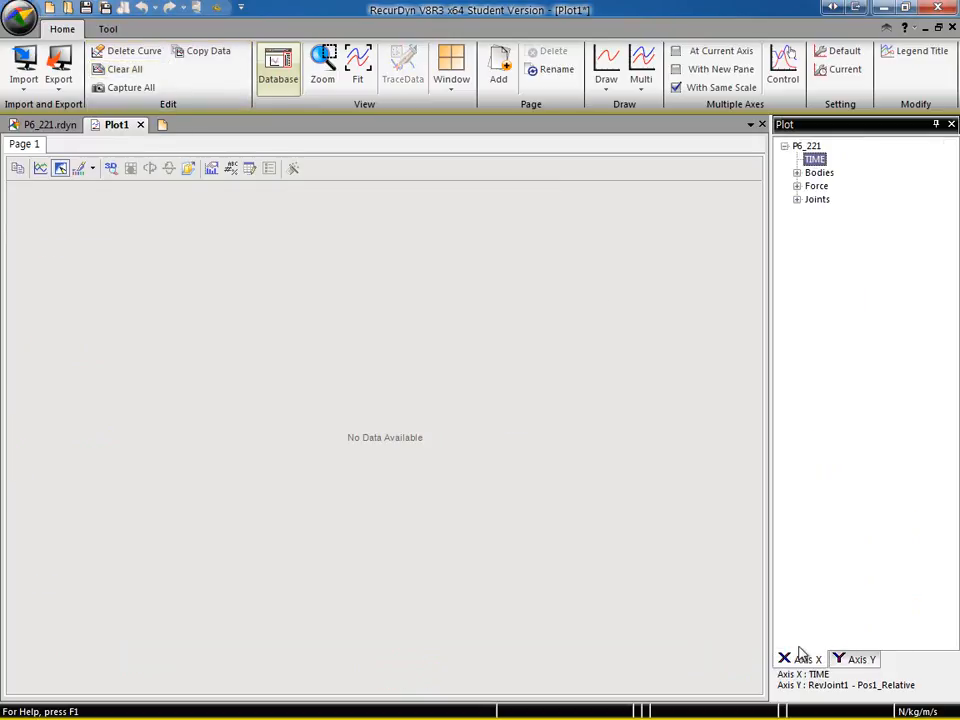
# Assign RevJoint1's Pos1_Relative as the plot's X-axis data
pyautogui.click(797, 199)
pyautogui.click(810, 213)
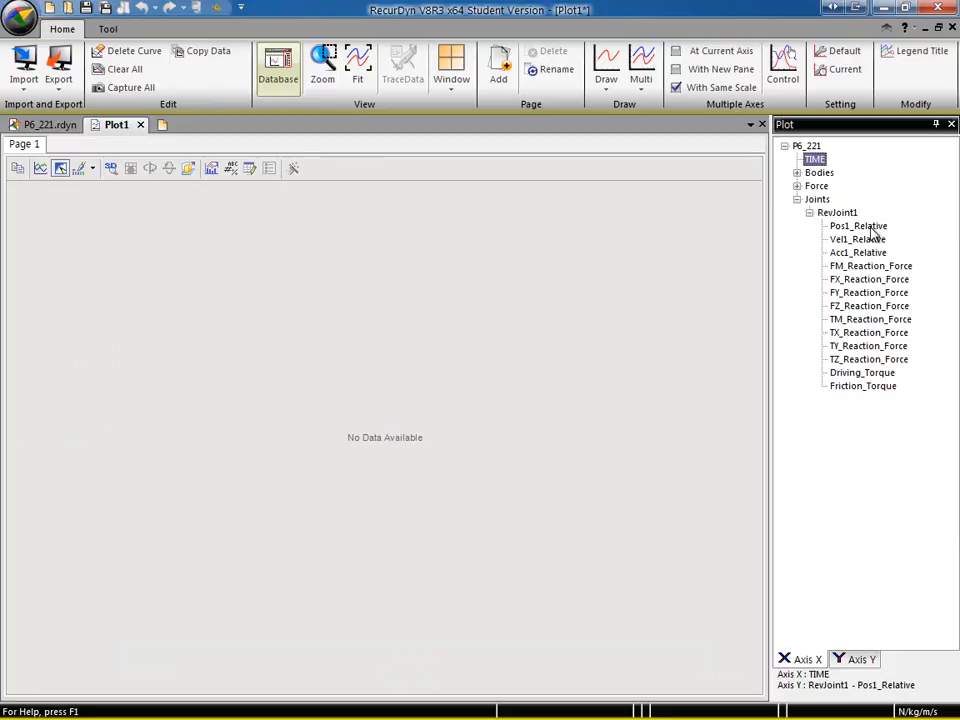
pyautogui.click(860, 226)
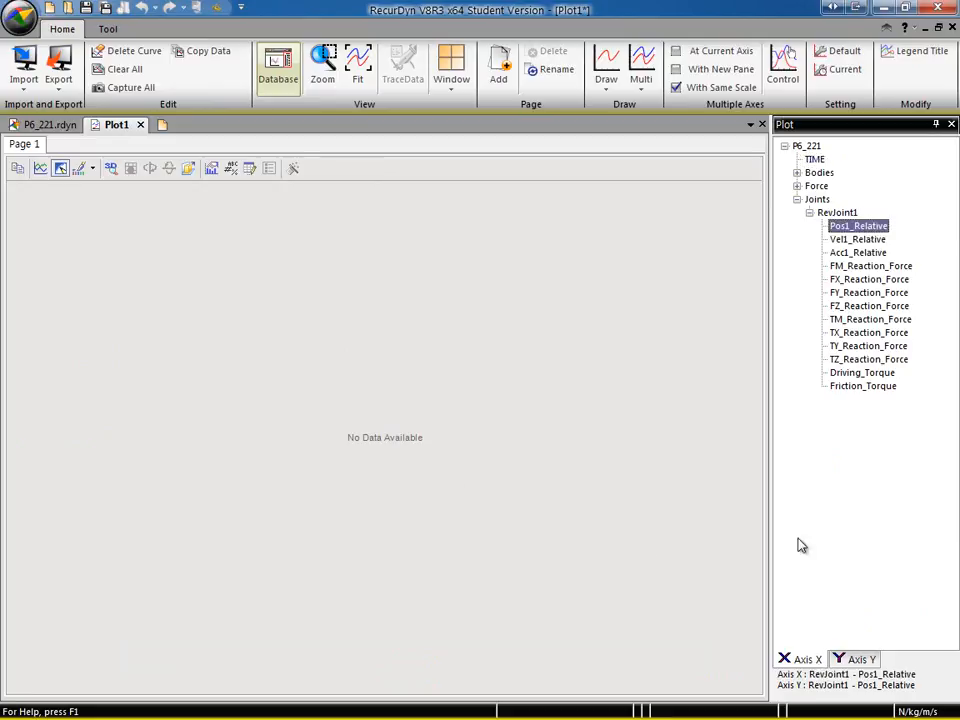
# Plot Body1's angular velocity Vel_RZ on the Y axis against the joint angle
pyautogui.click(860, 660)
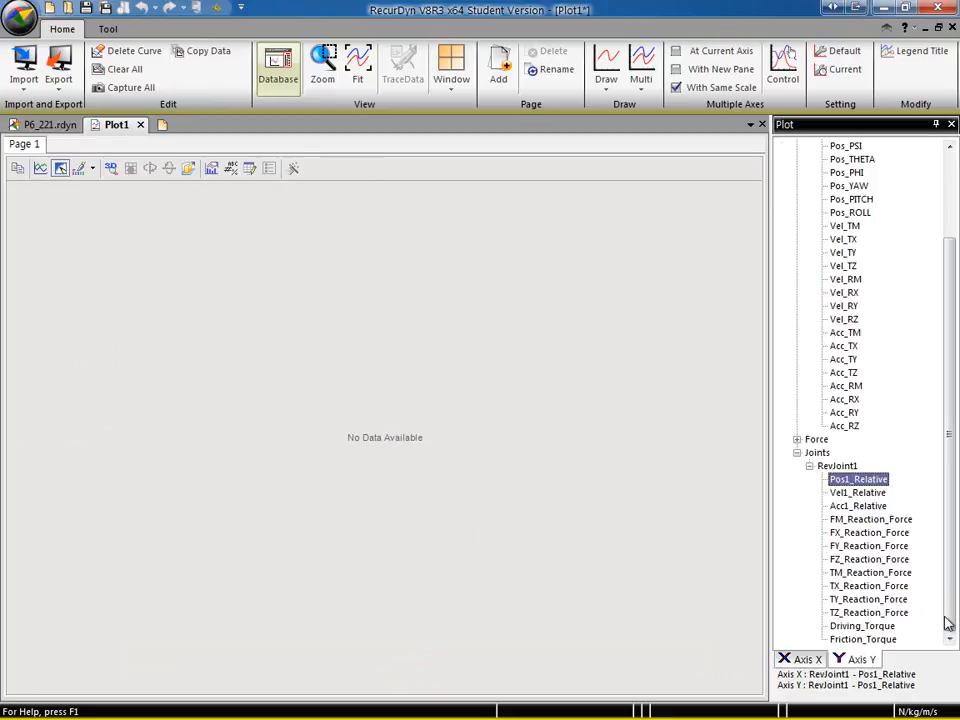
pyautogui.click(798, 453)
pyautogui.click(831, 185)
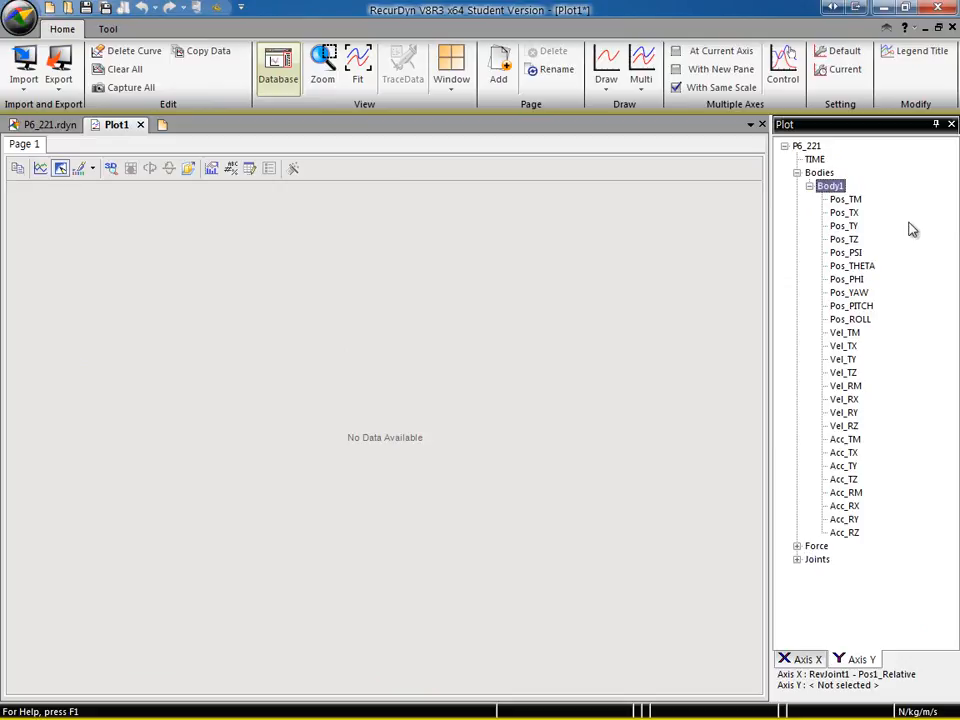
pyautogui.click(845, 426)
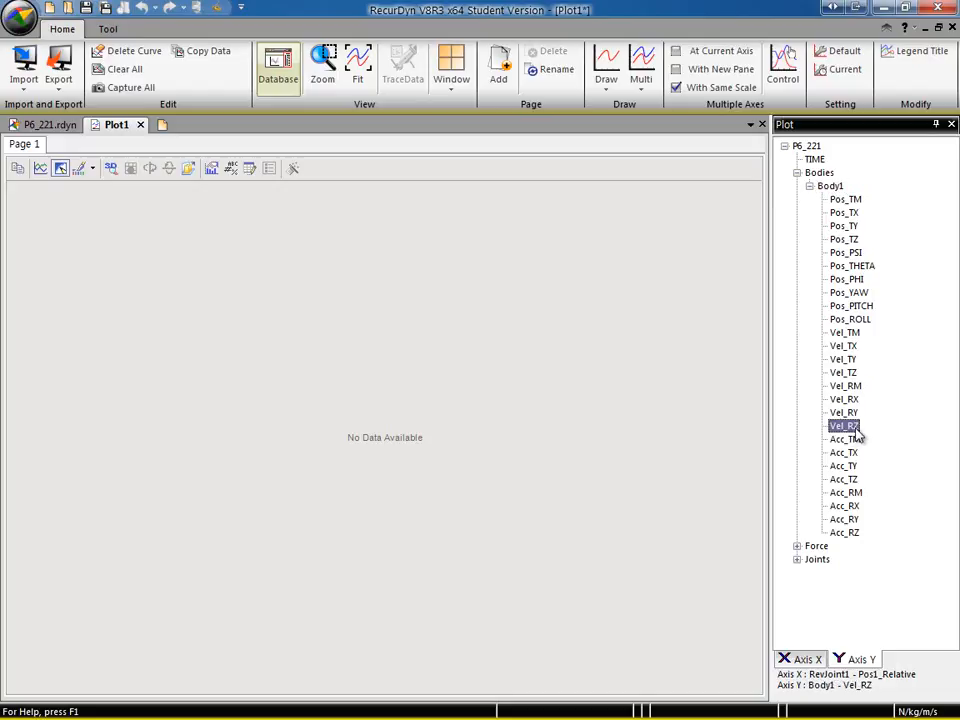
pyautogui.doubleClick(850, 427)
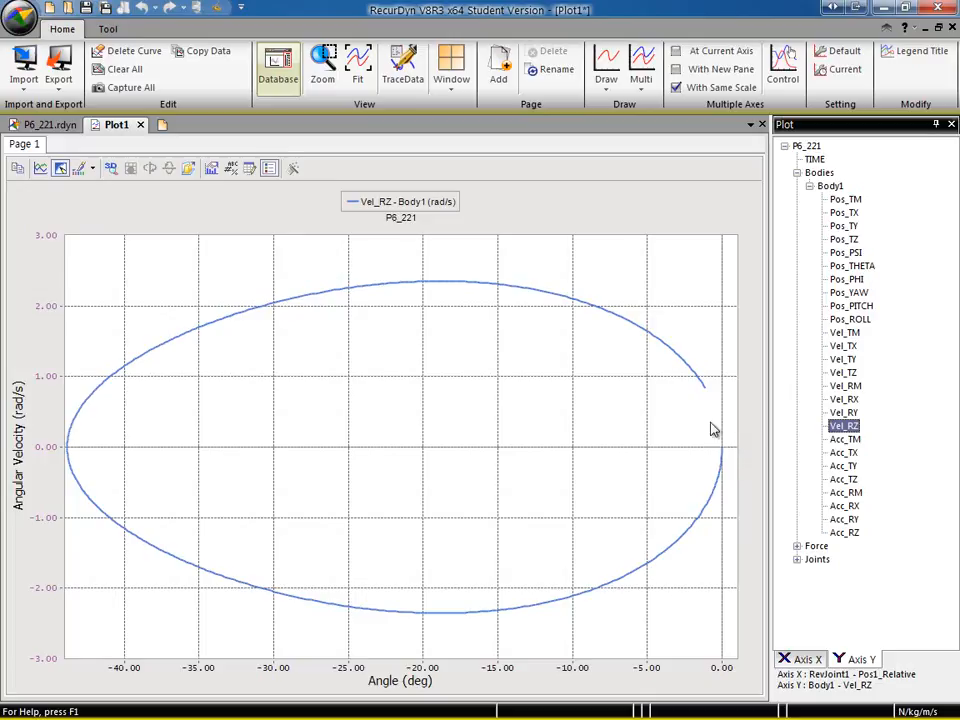
# Trace the Vel_RZ curve at its minimum to read the angle and angular velocity, keeping the Trace Data window inside the plot
pyautogui.click(400, 66)
pyautogui.moveTo(114, 24); pyautogui.dragTo(455, 352)
pyautogui.moveTo(510, 626)
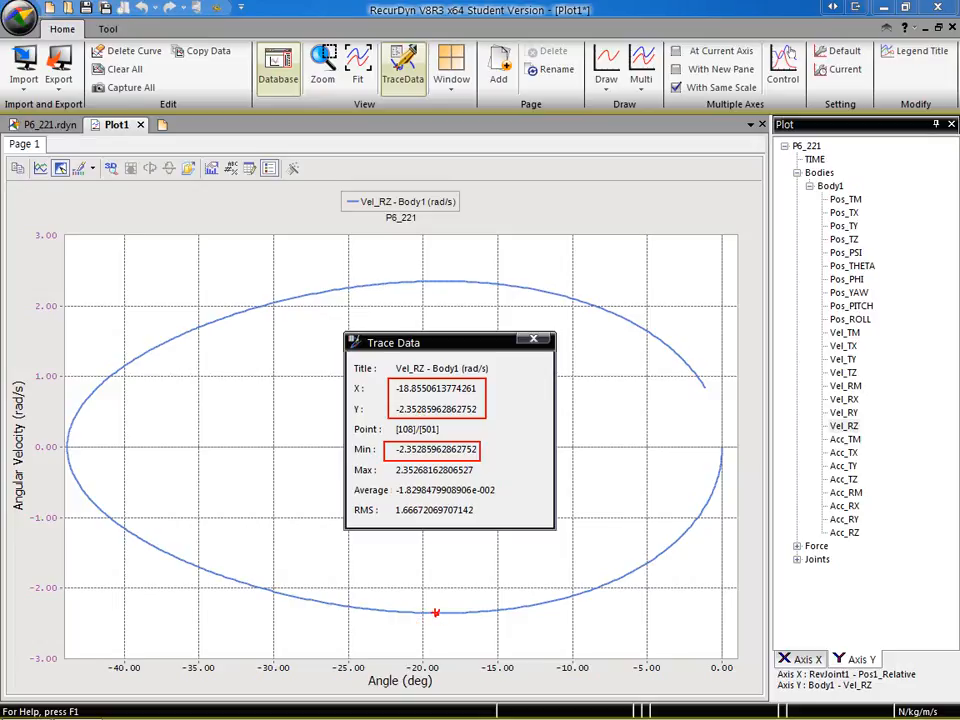
pyautogui.moveTo(438, 613); pyautogui.dragTo(438, 657)
pyautogui.moveTo(438, 610); pyautogui.dragTo(61, 610)
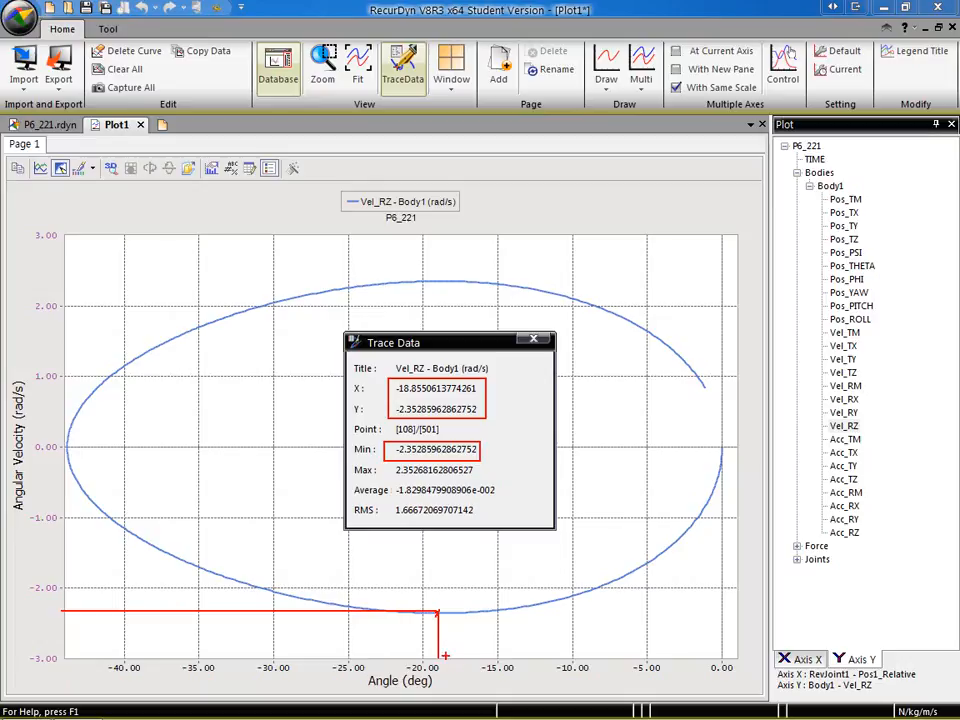
pyautogui.moveTo(446, 650)
pyautogui.mouseDown()
pyautogui.moveTo(442, 663)
pyautogui.moveTo(457, 653)
pyautogui.moveTo(480, 659)
pyautogui.mouseUp()
pyautogui.click(460, 664)
pyautogui.moveTo(396, 646); pyautogui.dragTo(402, 657)
pyautogui.moveTo(406, 655); pyautogui.dragTo(420, 661)
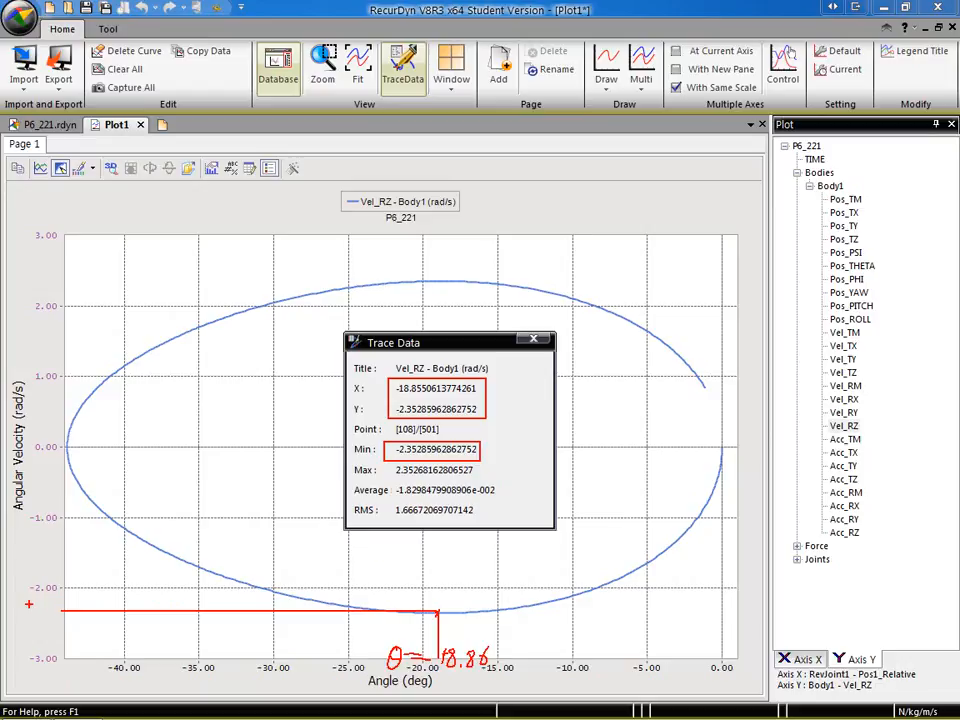
pyautogui.moveTo(30, 600)
pyautogui.mouseDown()
pyautogui.moveTo(42, 616)
pyautogui.moveTo(72, 616)
pyautogui.mouseUp()
pyautogui.moveTo(50, 633)
pyautogui.mouseDown()
pyautogui.moveTo(16, 644)
pyautogui.moveTo(95, 620)
pyautogui.mouseUp()
pyautogui.moveTo(14, 578)
pyautogui.mouseDown()
pyautogui.moveTo(16, 594)
pyautogui.moveTo(34, 575)
pyautogui.moveTo(39, 587)
pyautogui.moveTo(64, 590)
pyautogui.mouseUp()
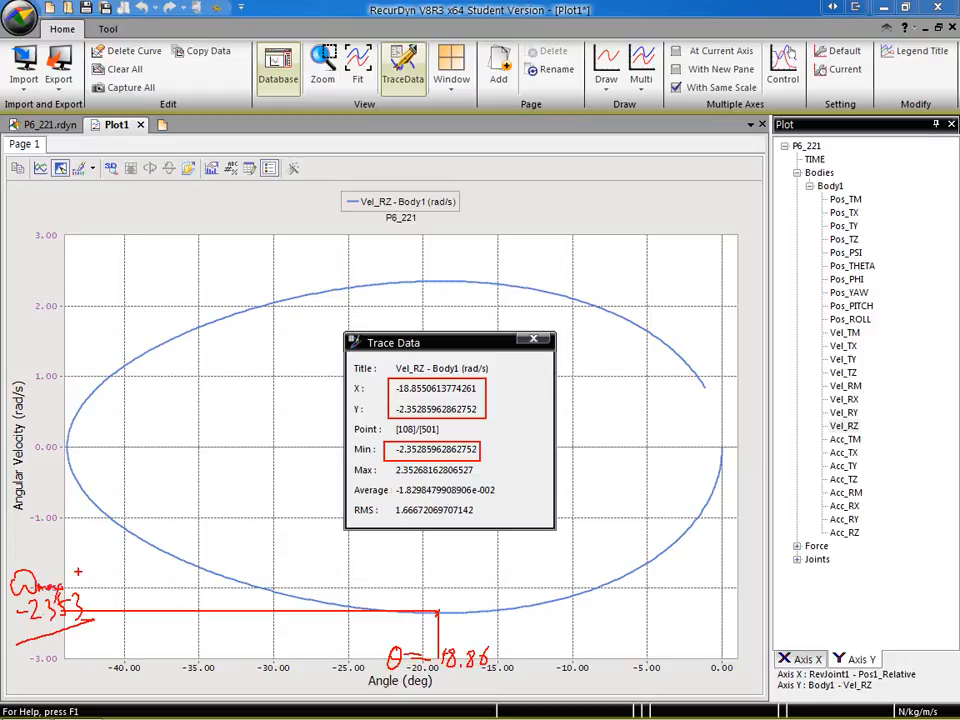